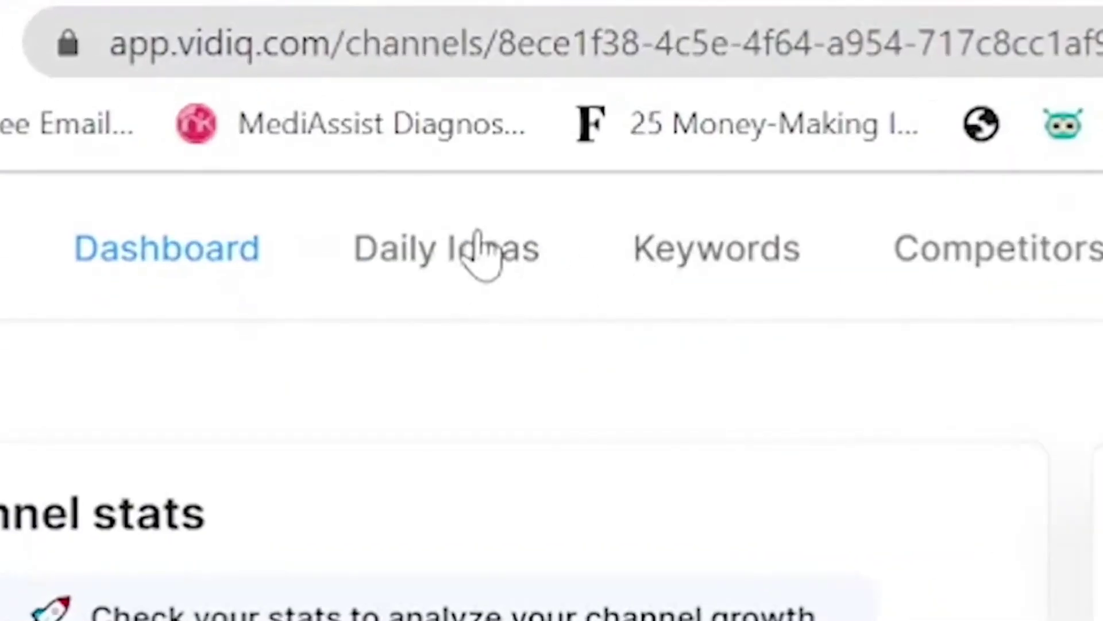
Step: Search the Keywords tool for "how to create faceless videos"
click(477, 253)
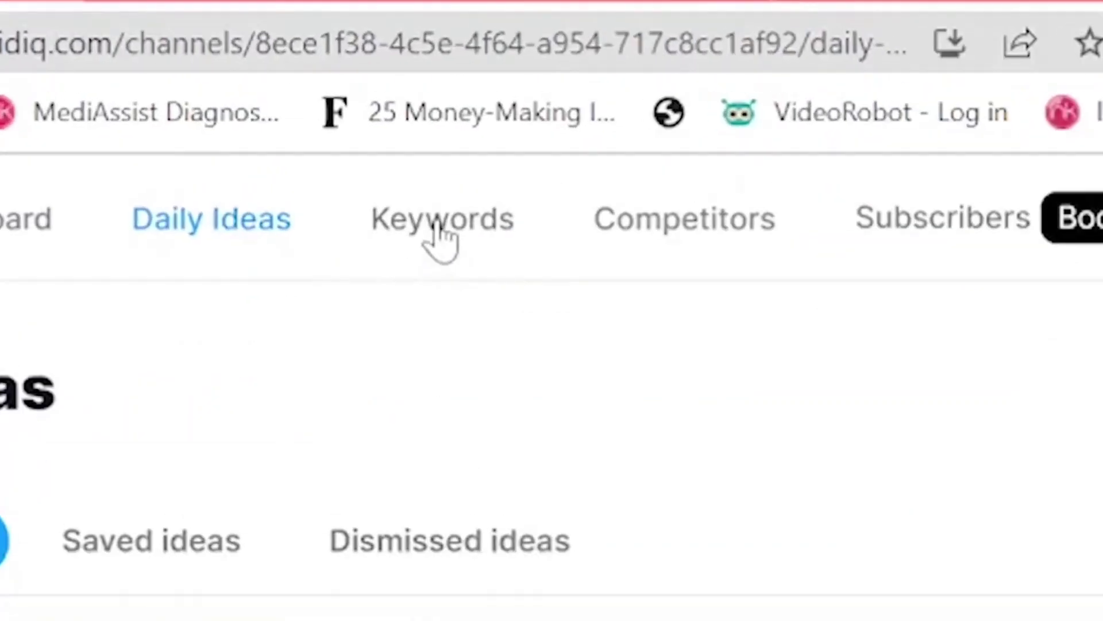
click(438, 229)
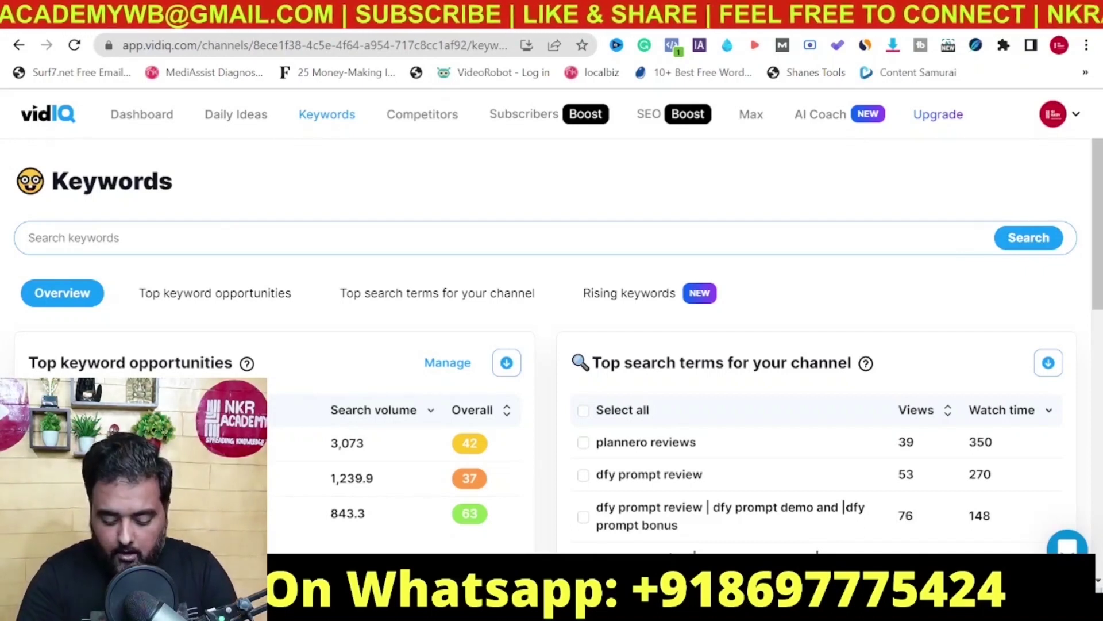
text(how to crea)
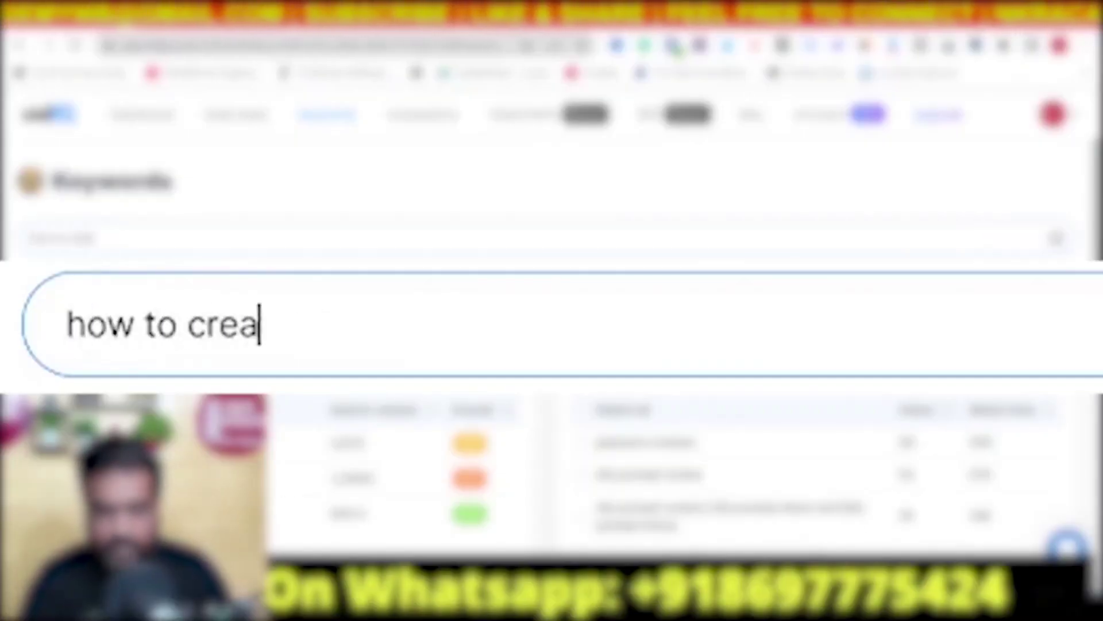
text(te faceless )
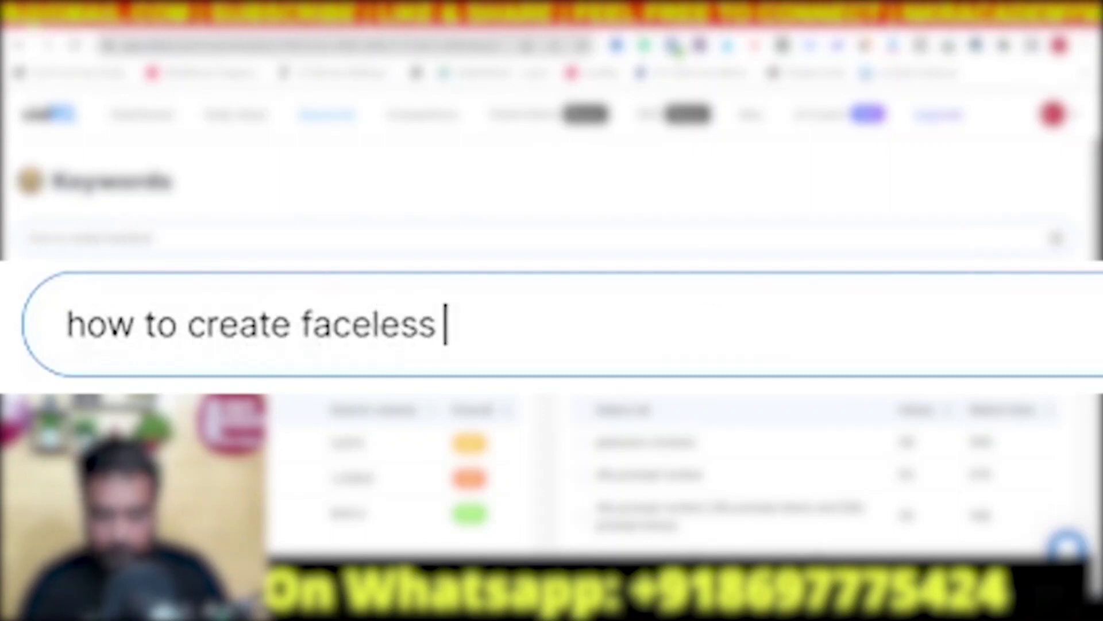
text(videos)
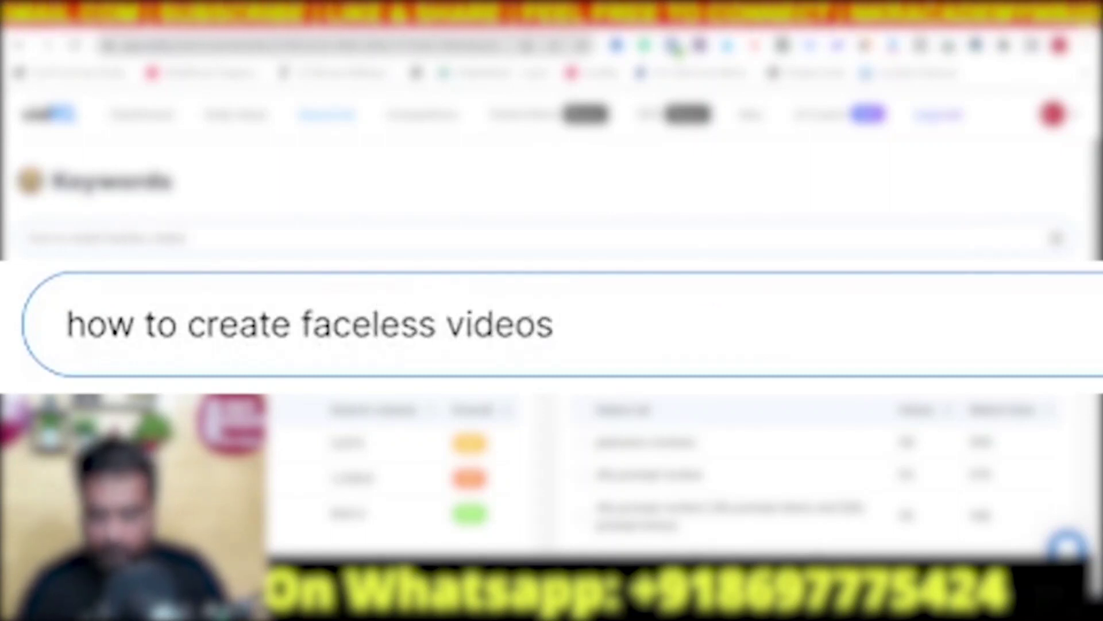
key(Return)
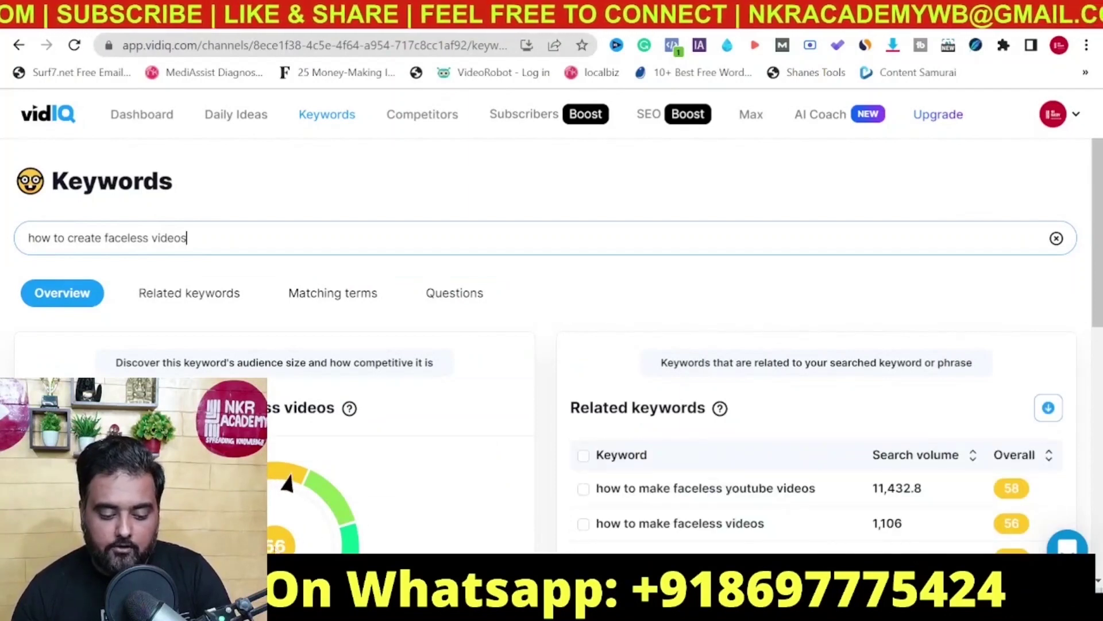
Step: Examine the keyword's overall score, search volume and competition, along with its related keywords, matching terms and questions
drag(1097, 230, 1098, 300)
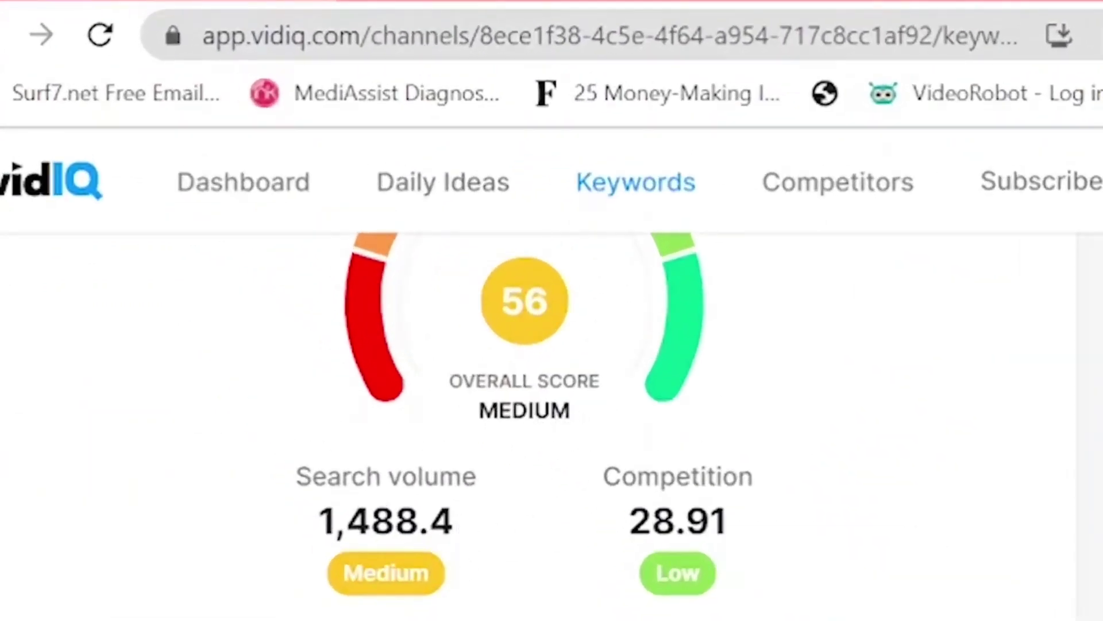
double_click(678, 520)
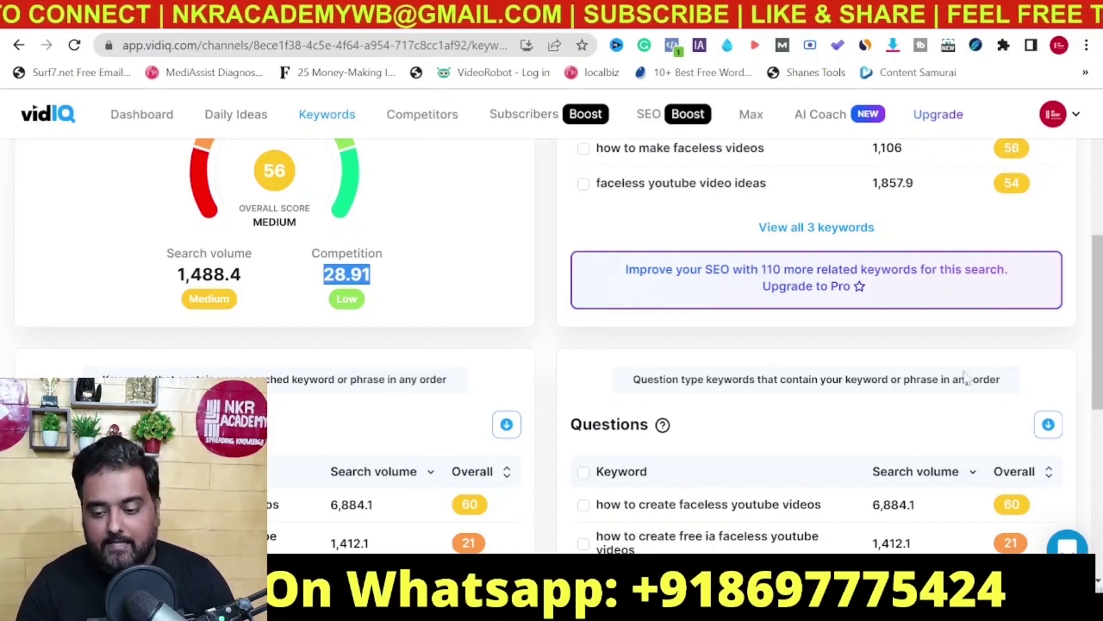
drag(1098, 323, 1098, 253)
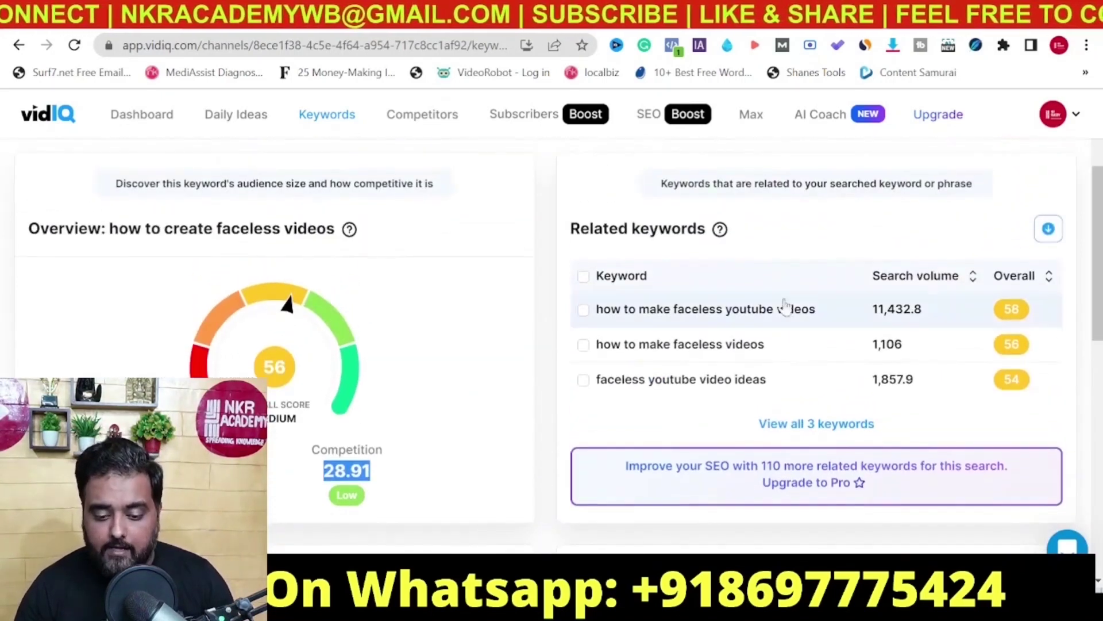
scroll(643, 242, down, 6)
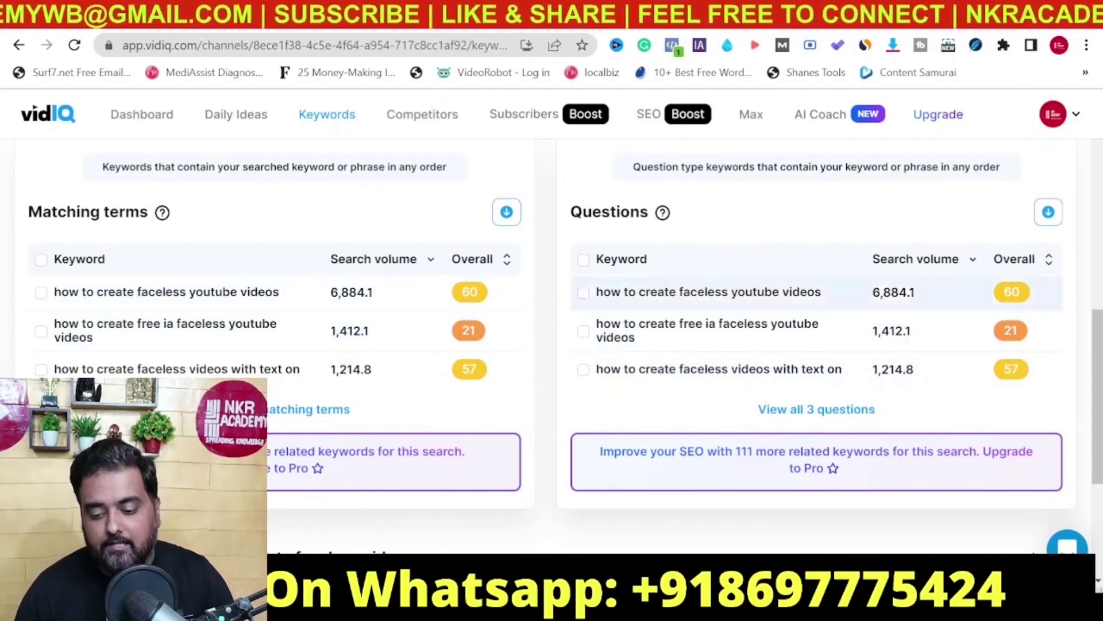
drag(1098, 397, 1100, 95)
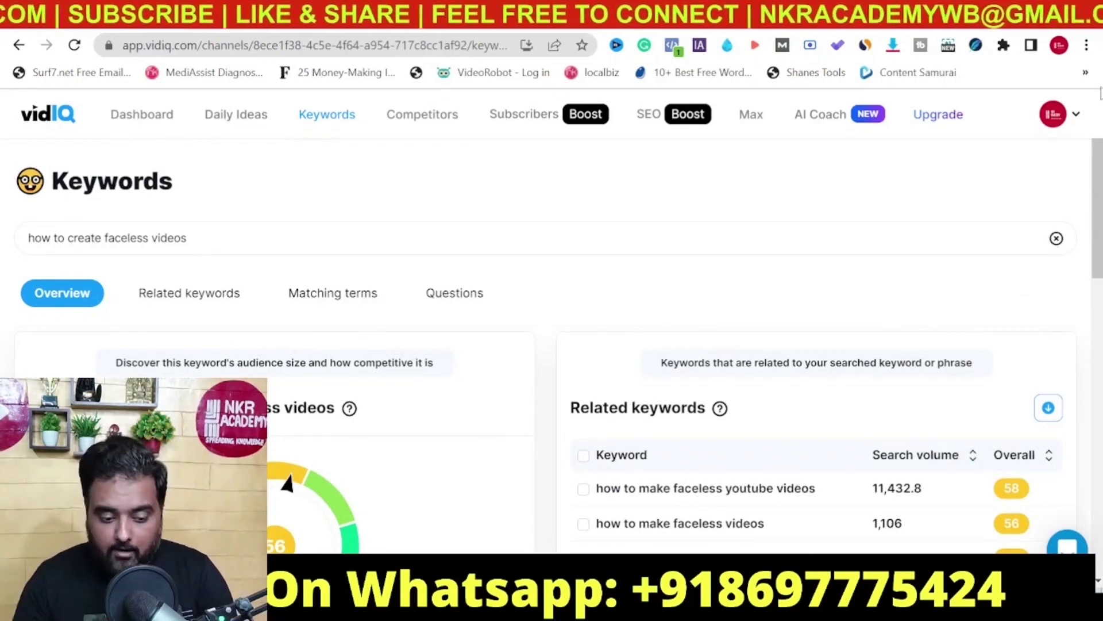
drag(189, 238, 16, 248)
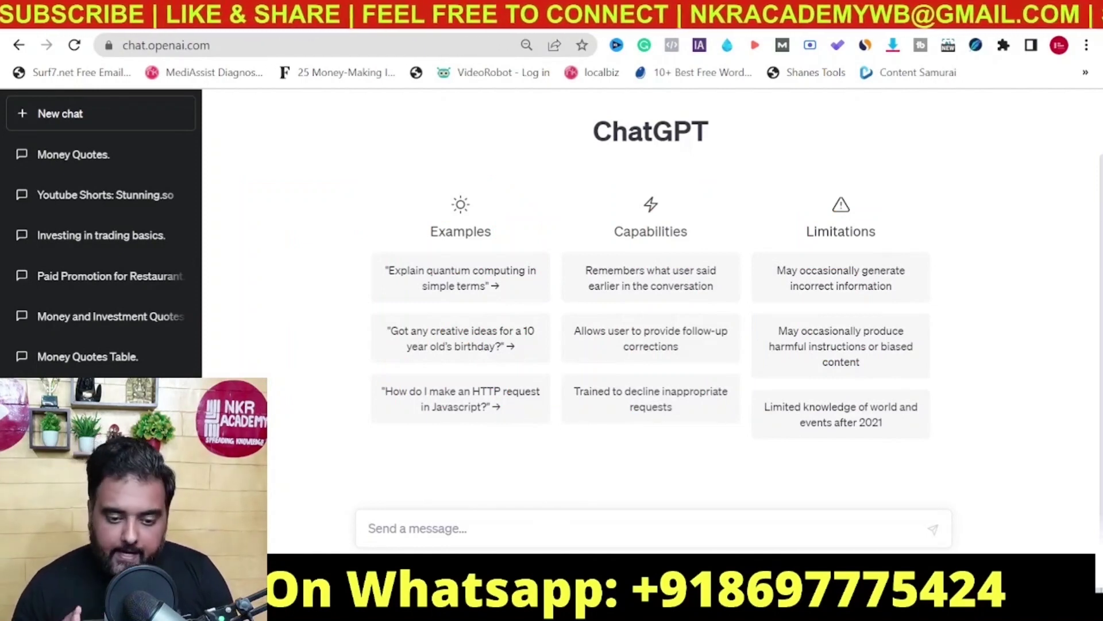
Step: Switch to ChatGPT and submit the prompt "write a video script on creating faceless video in youtube"
text(wri)
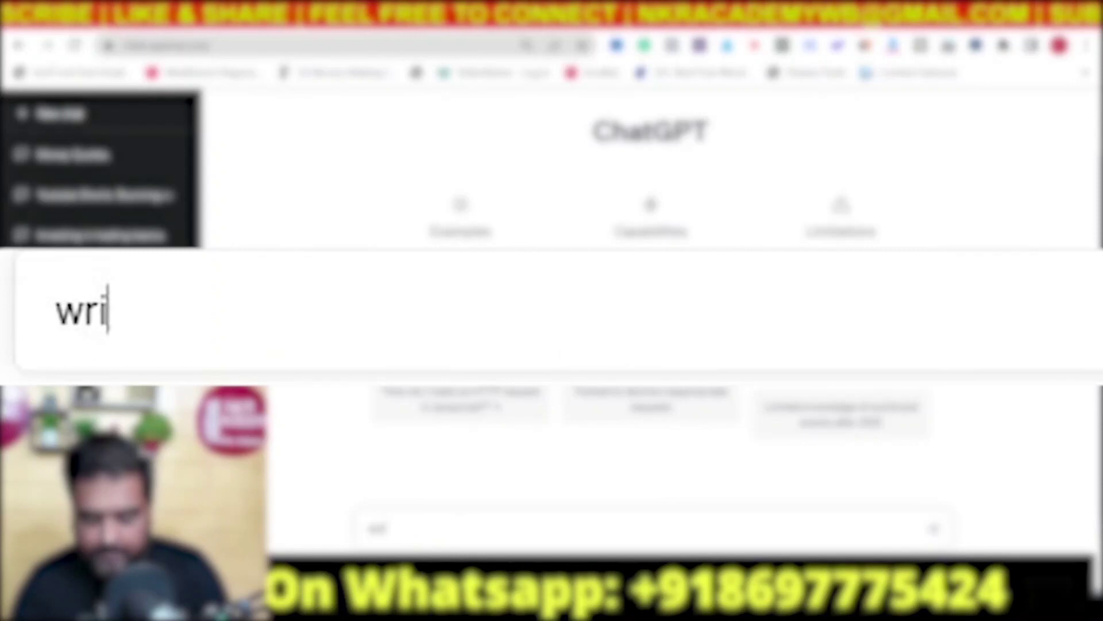
text(te a video sc)
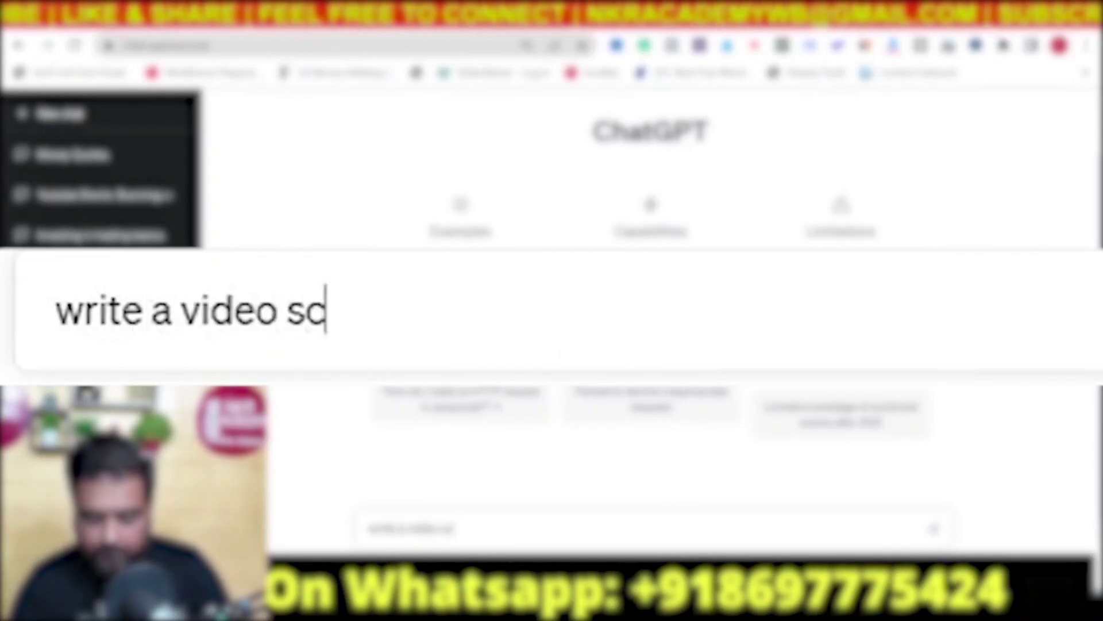
text(ript on)
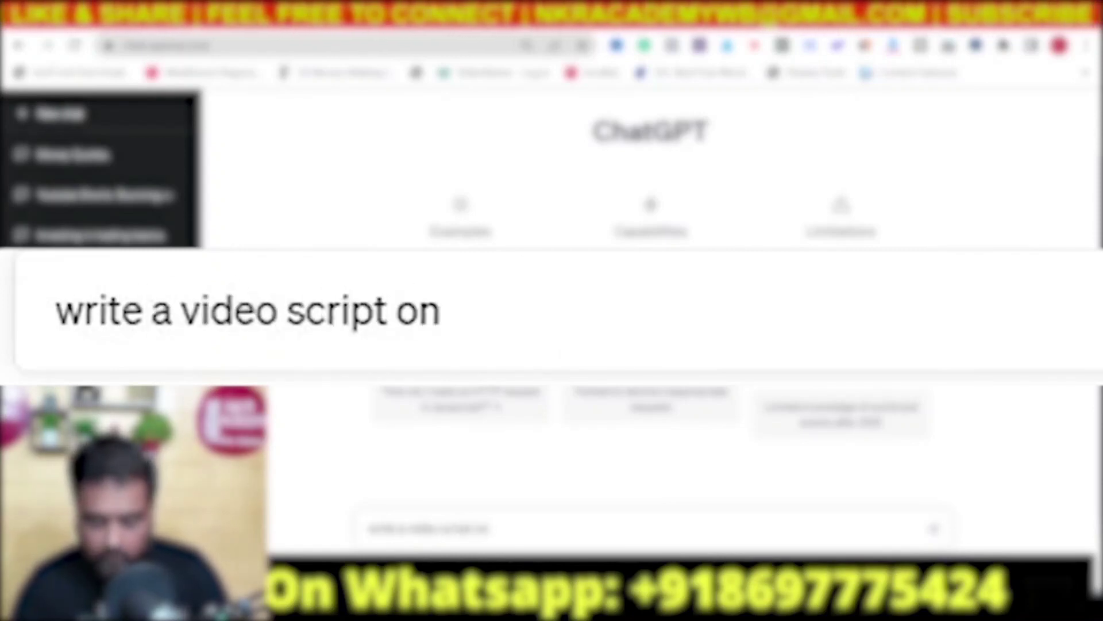
text( creati)
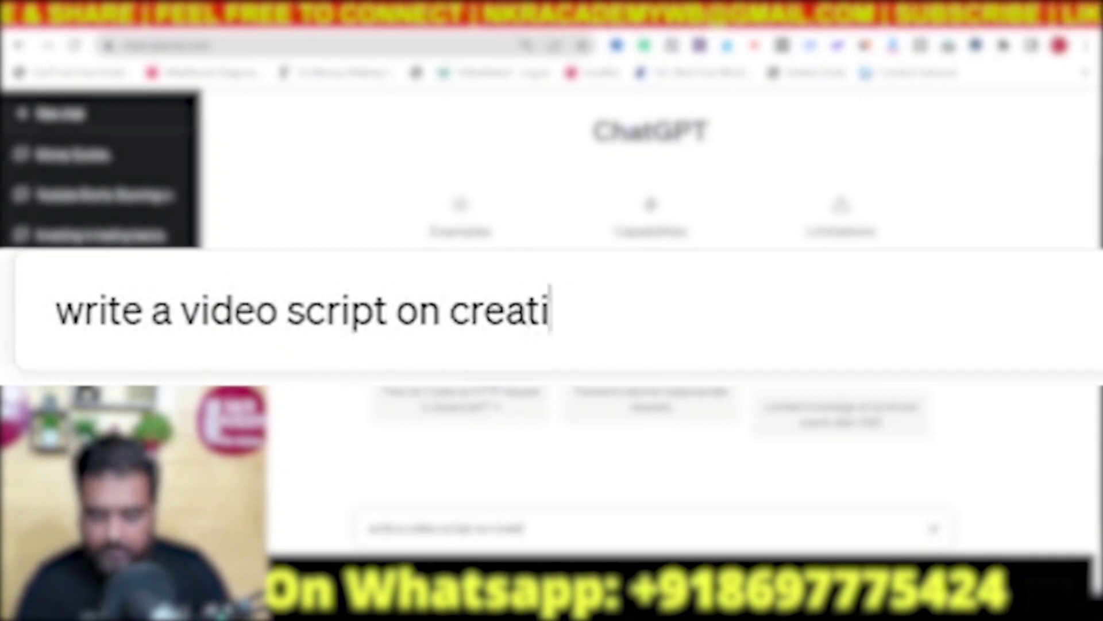
text(ng faceless)
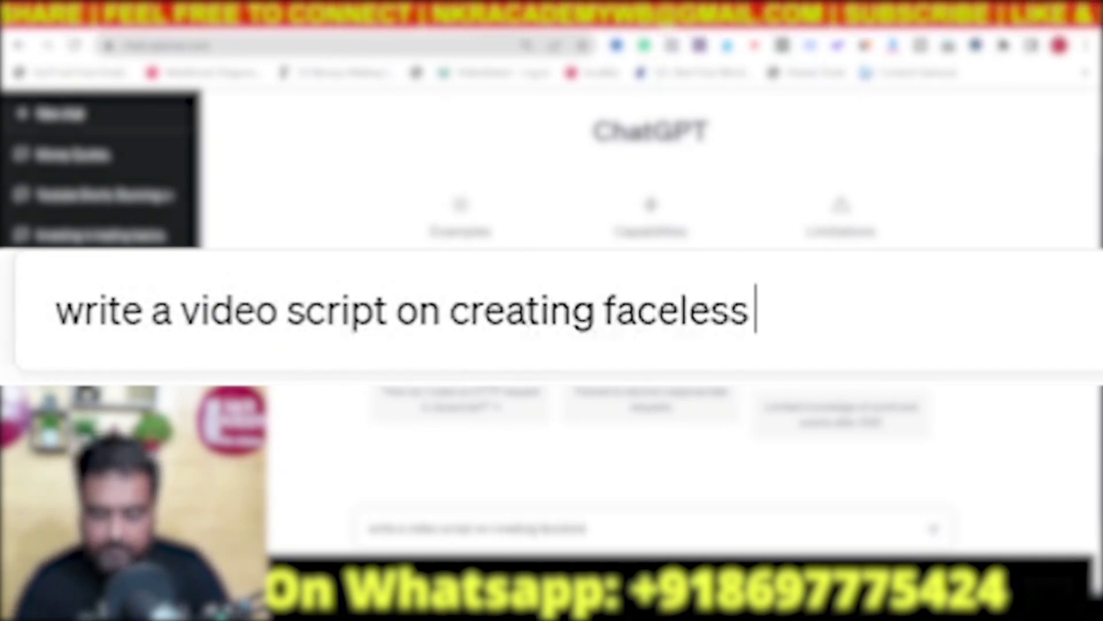
text( video in youtube)
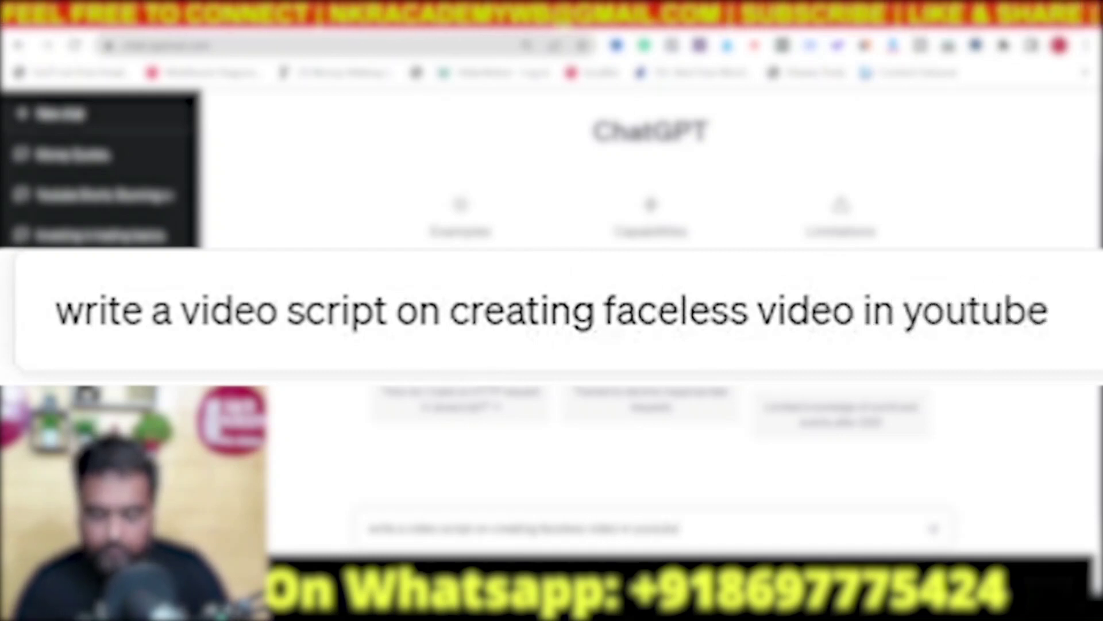
key(Return)
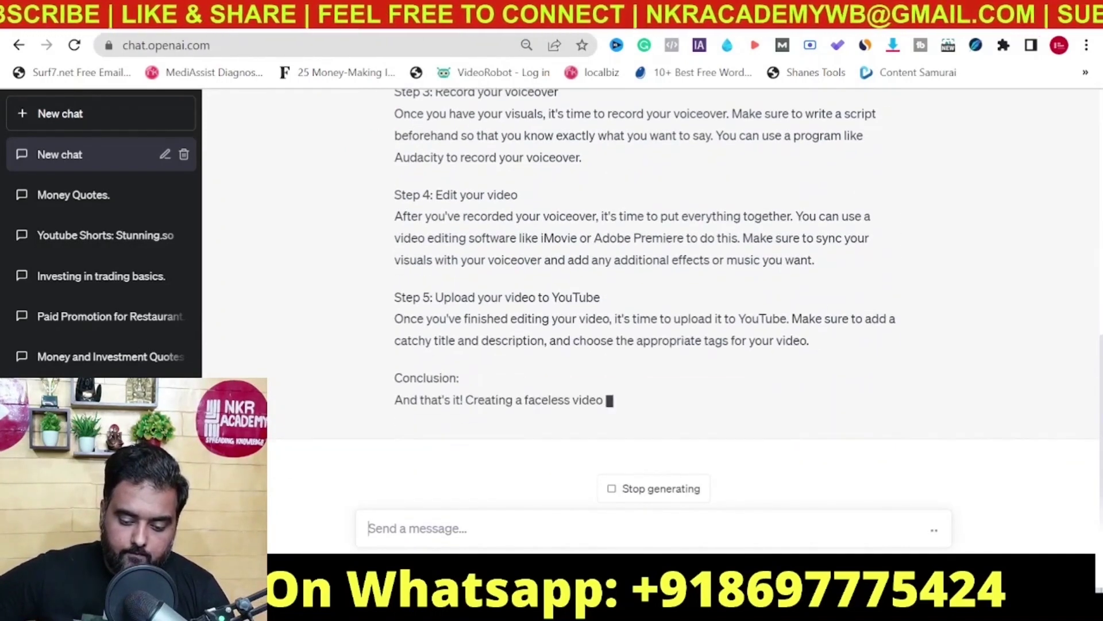
Step: Read through the generated script, from the title and intro through the five step headings to the conclusion
drag(1100, 374, 1099, 106)
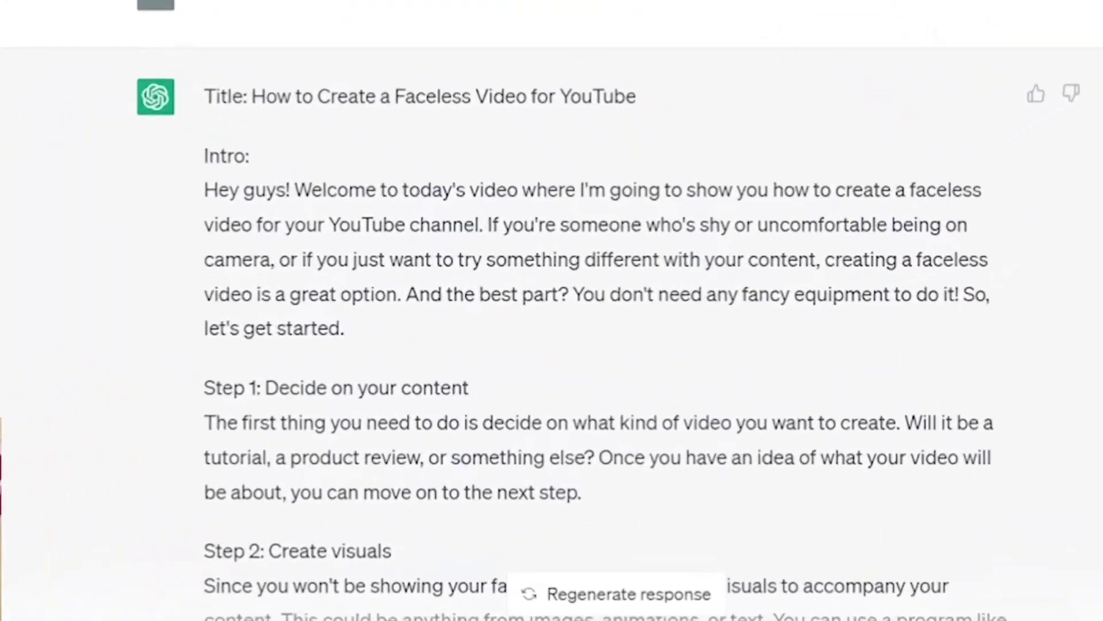
drag(397, 216, 425, 219)
drag(116, 165, 371, 207)
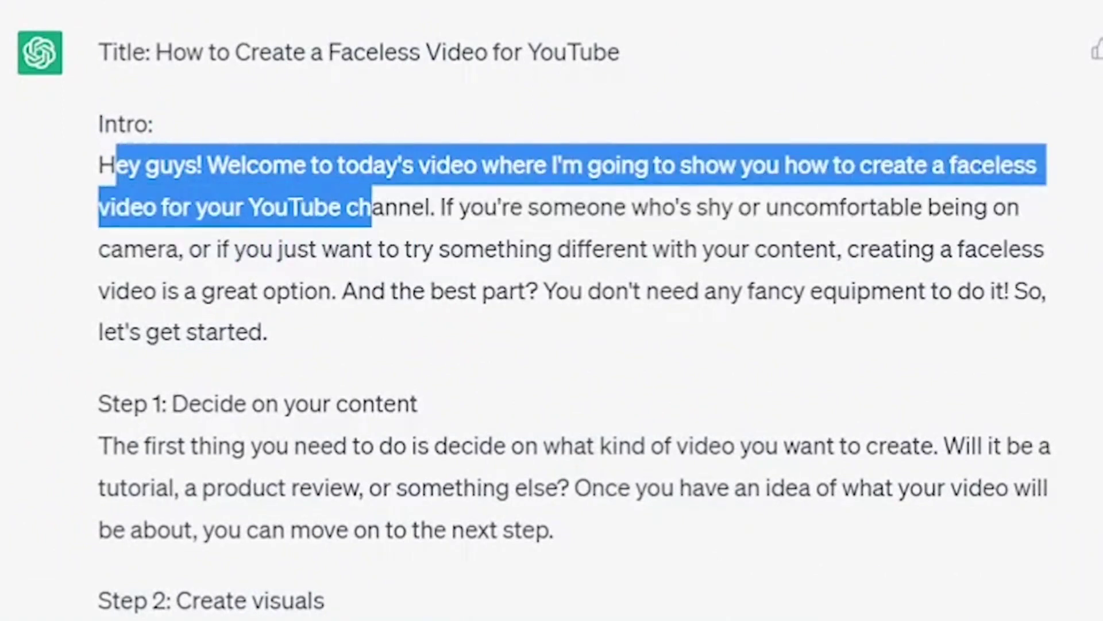
click(372, 207)
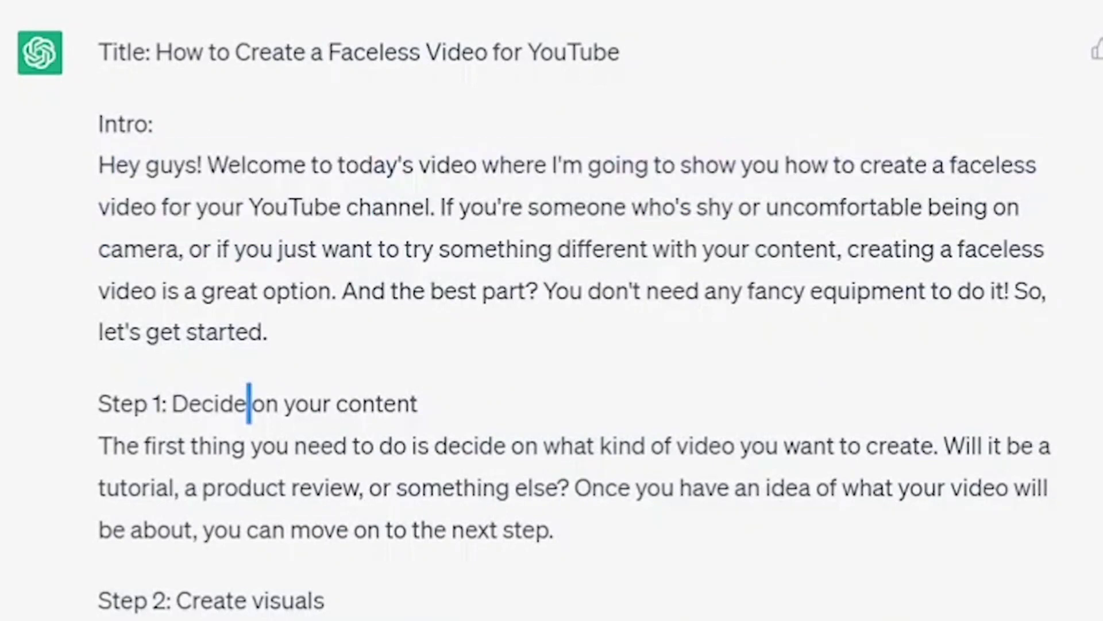
scroll(401, 89, down, 5)
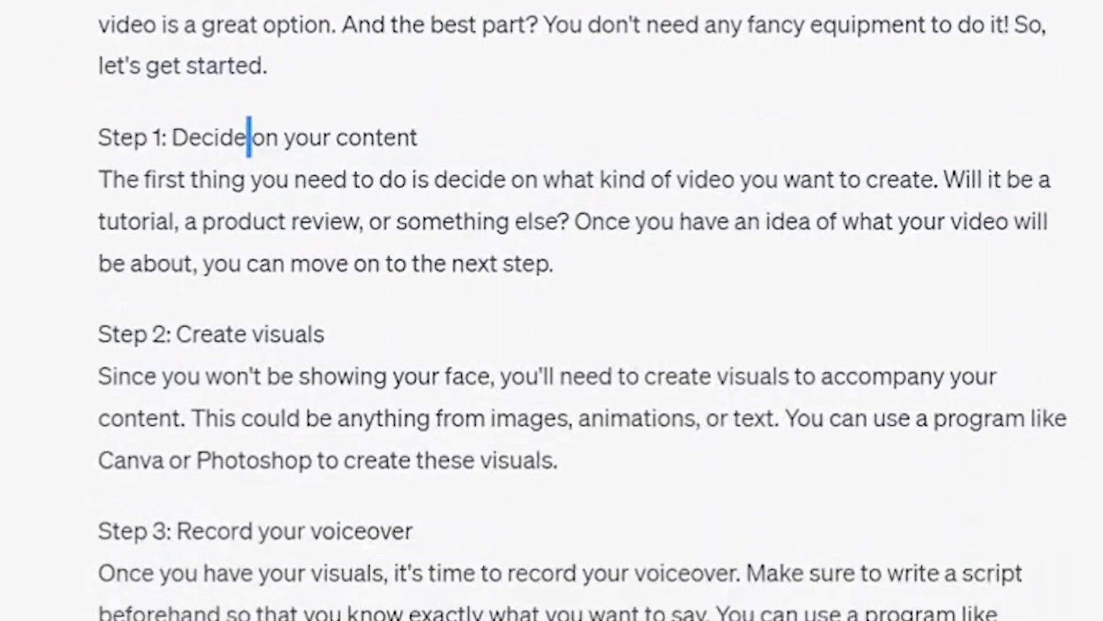
drag(325, 72, 177, 72)
drag(431, 286, 193, 269)
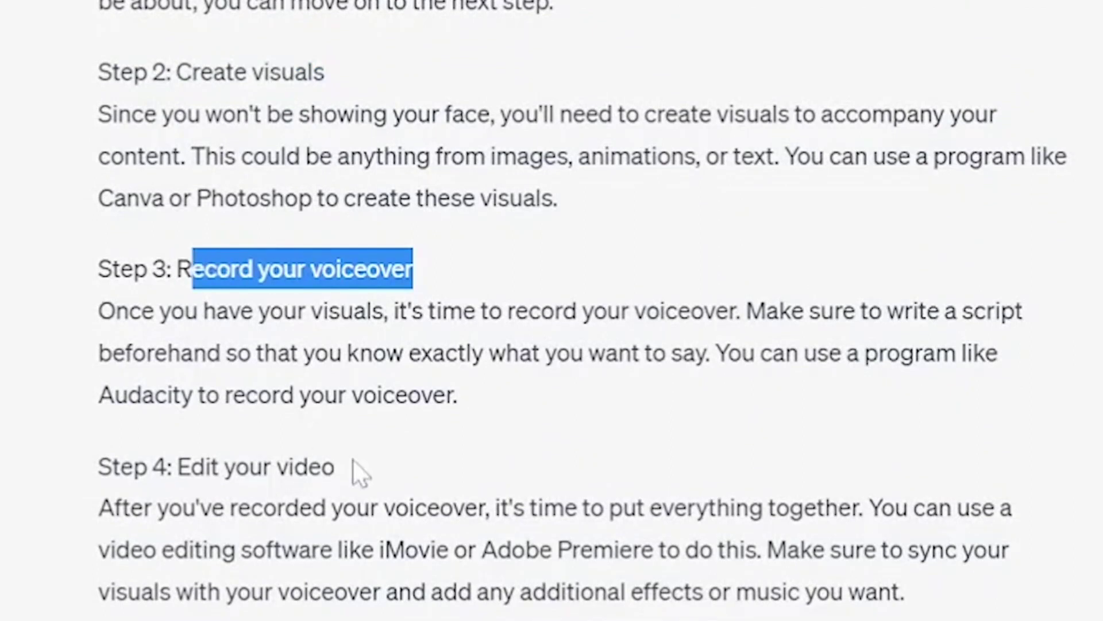
drag(353, 463, 174, 466)
scroll(502, 130, down, 6)
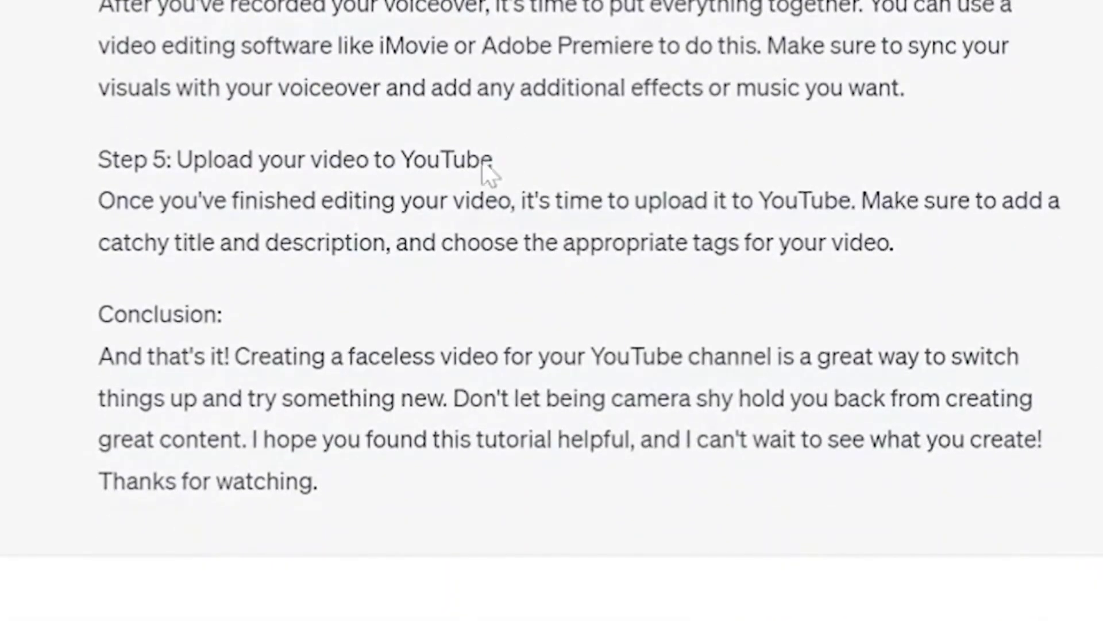
drag(505, 160, 177, 160)
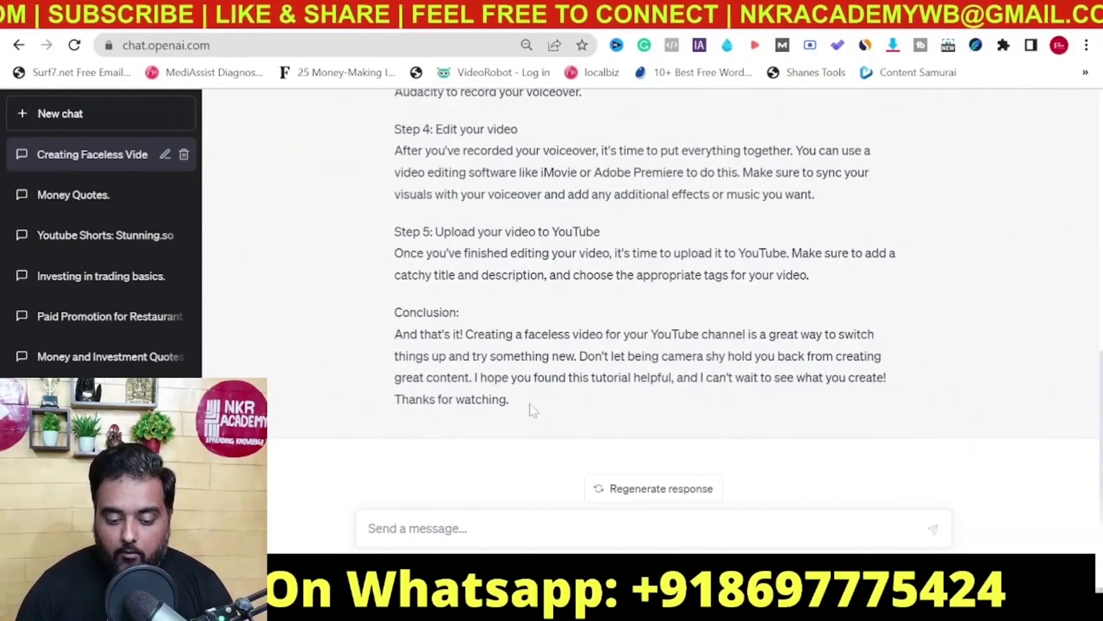
Step: Copy the script from the first intro sentence to "Thanks for watching." and switch to Synthesys AI Studio
drag(510, 402, 394, 244)
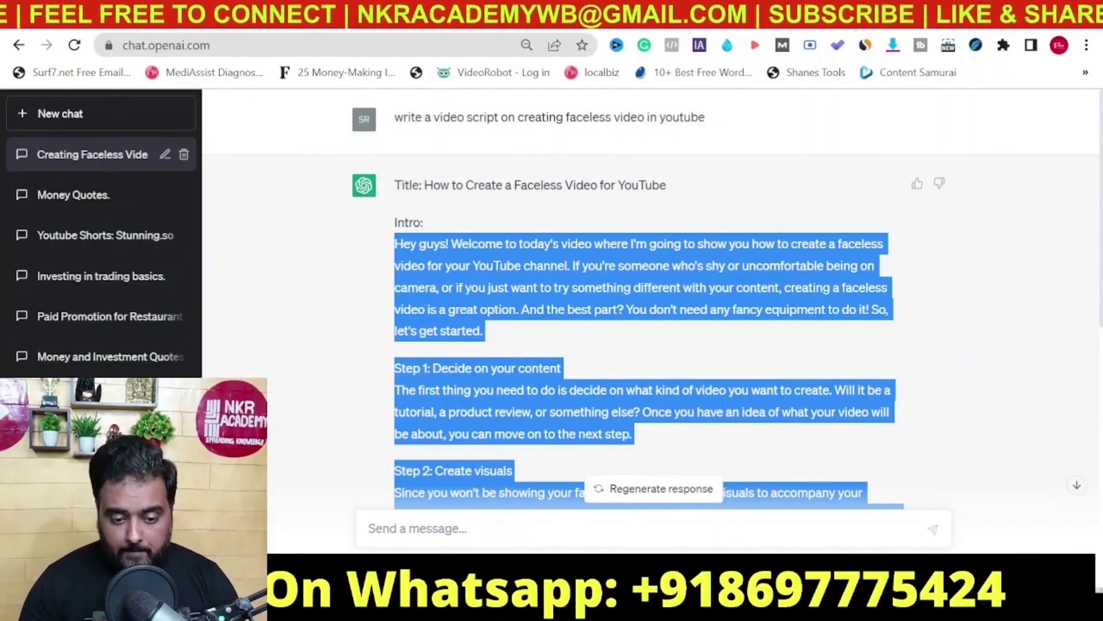
mouse_move(439, 31)
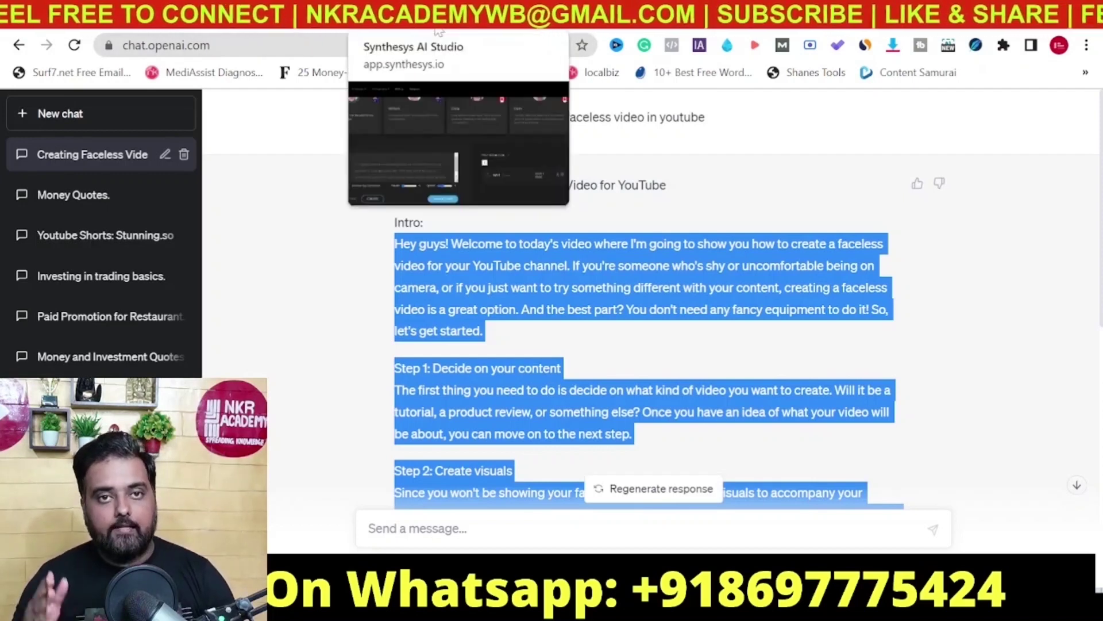
click(439, 32)
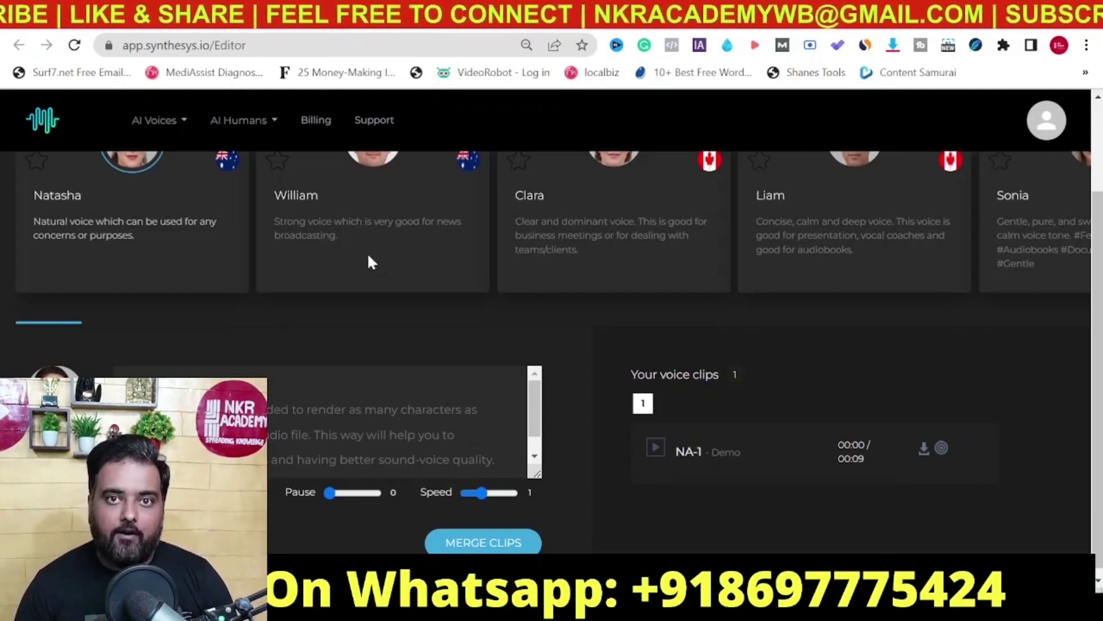
Step: Browse the available voice languages and choose English
drag(1099, 246, 1095, 143)
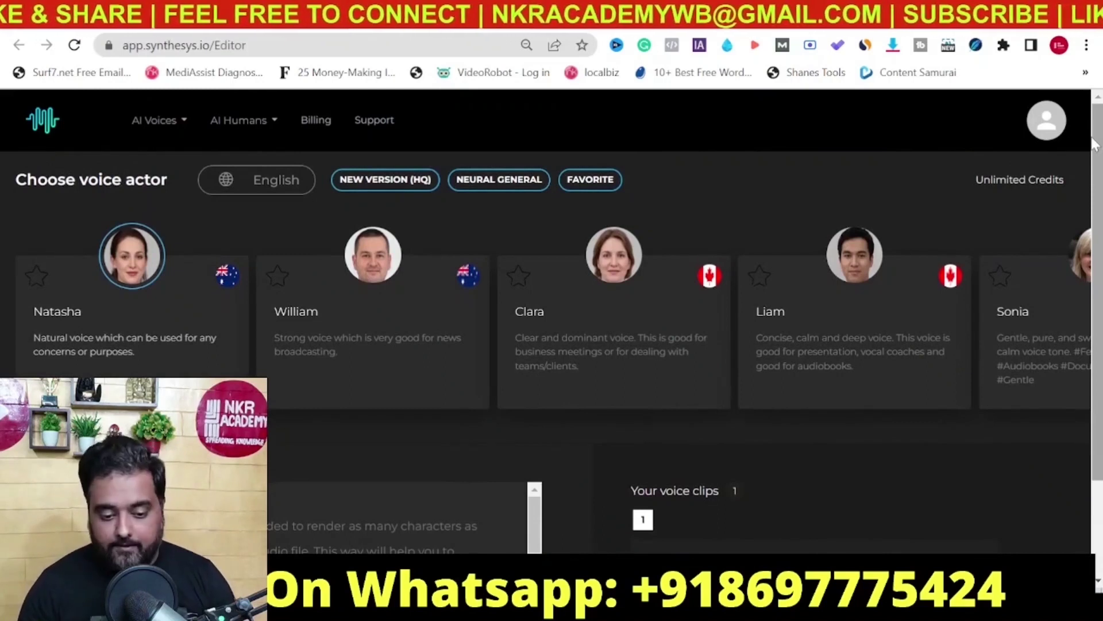
click(277, 182)
mouse_move(766, 230)
mouse_down()
mouse_move(766, 451)
mouse_move(756, 217)
mouse_up()
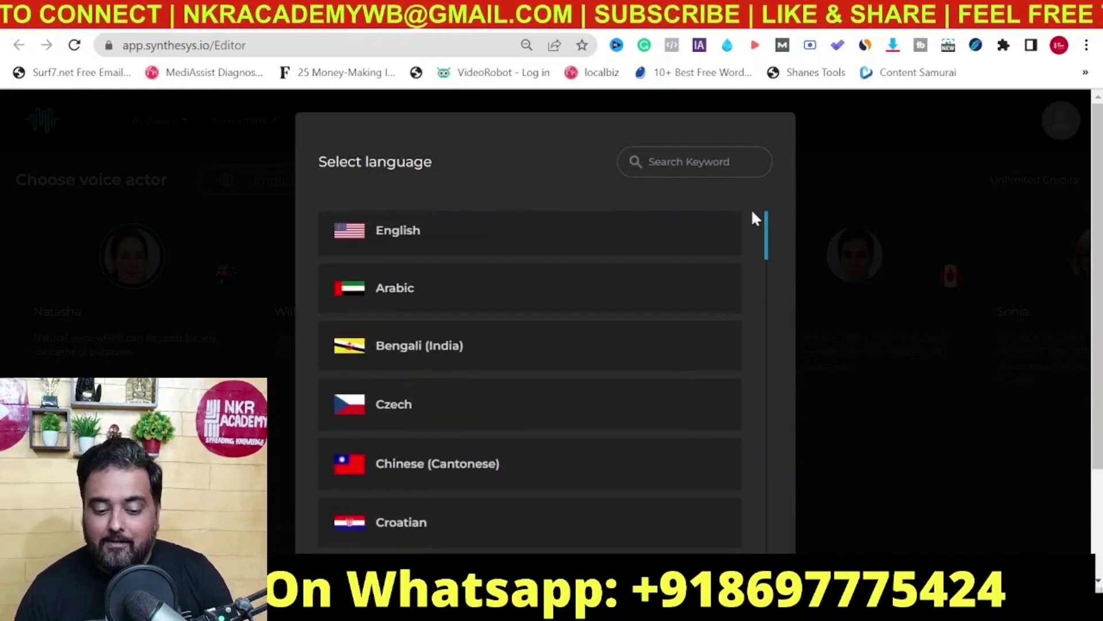
click(516, 253)
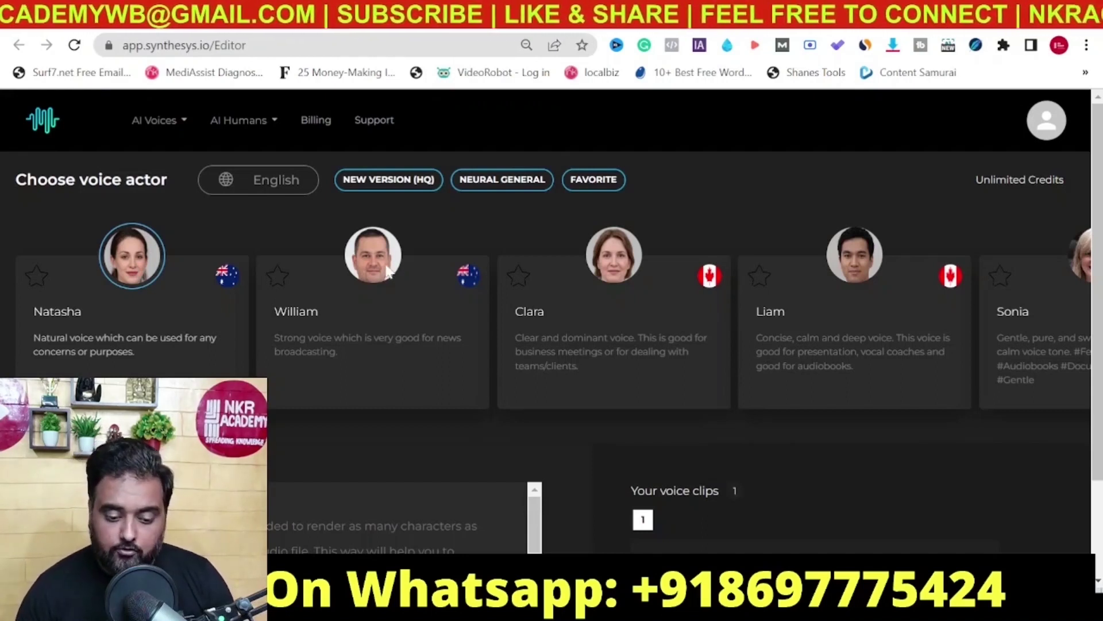
Step: Choose William as the voice actor and mark this voice as a favorite
click(285, 286)
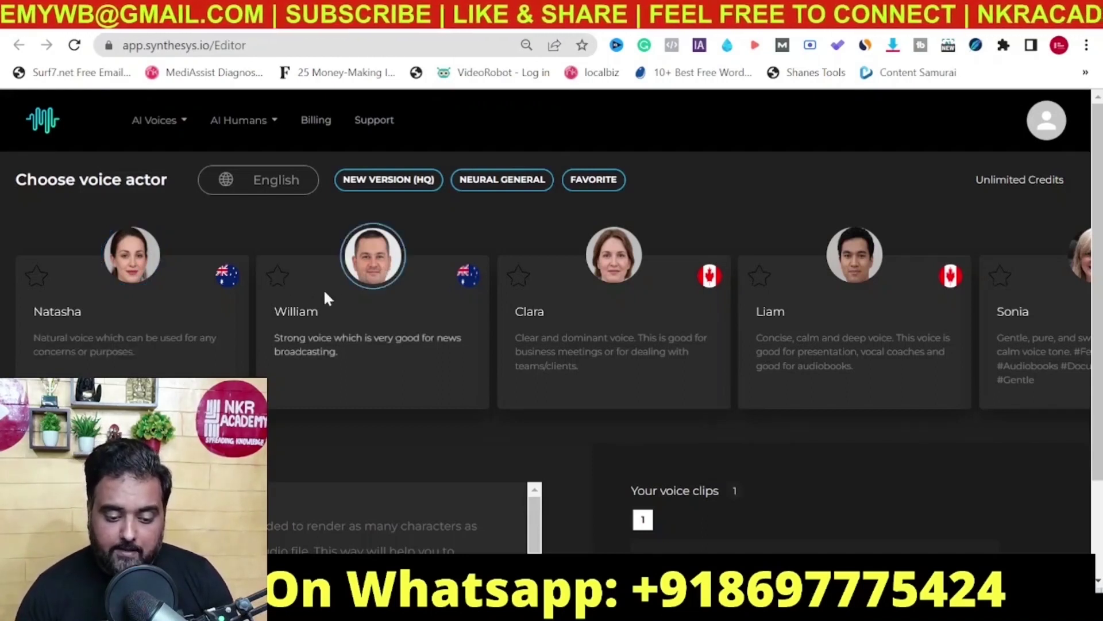
click(277, 276)
Step: Paste the copied video script into the voice-over text box for the William voice
scroll(278, 276, down, 2)
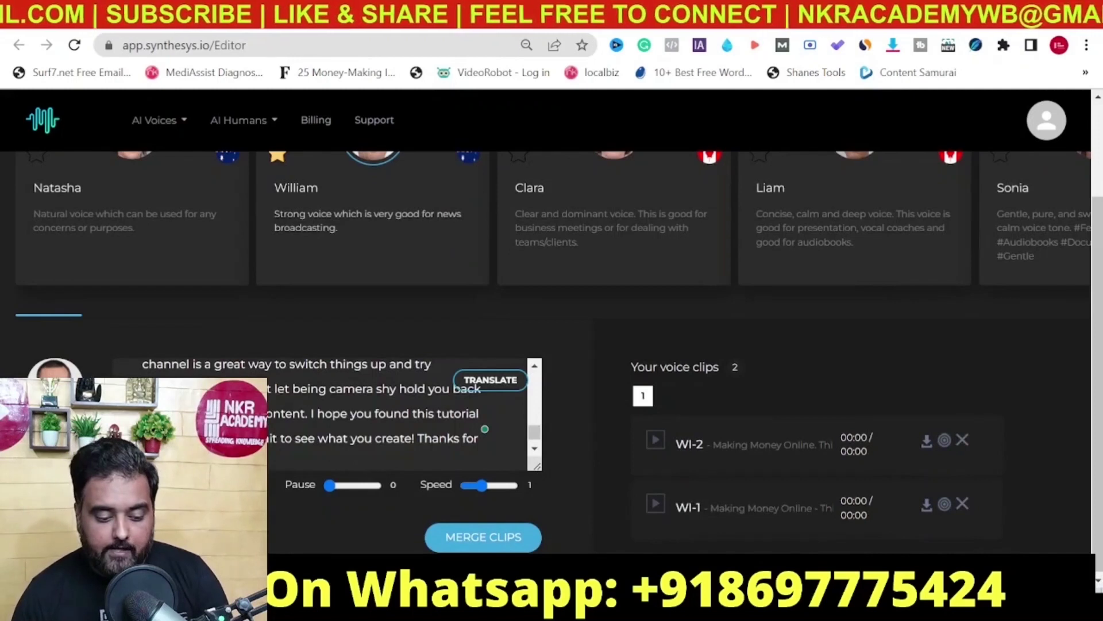
scroll(484, 428, down, 1)
click(484, 429)
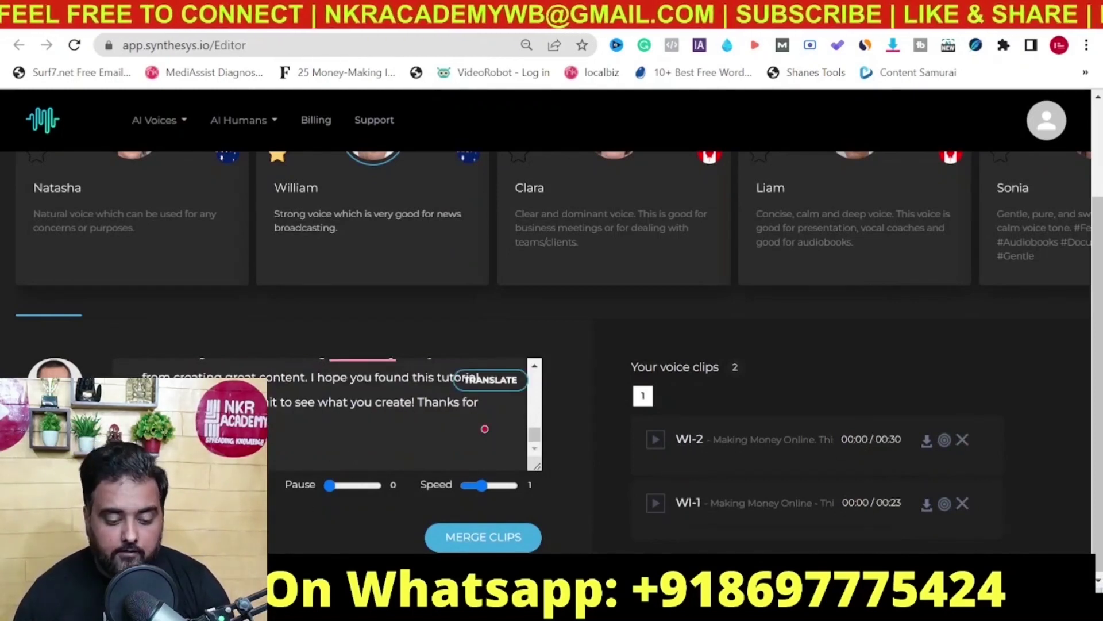
Step: Cut the script from "Step 3: Record your voiceover" to its end, generate William's voice clip of the first half and download it
drag(484, 429, 140, 356)
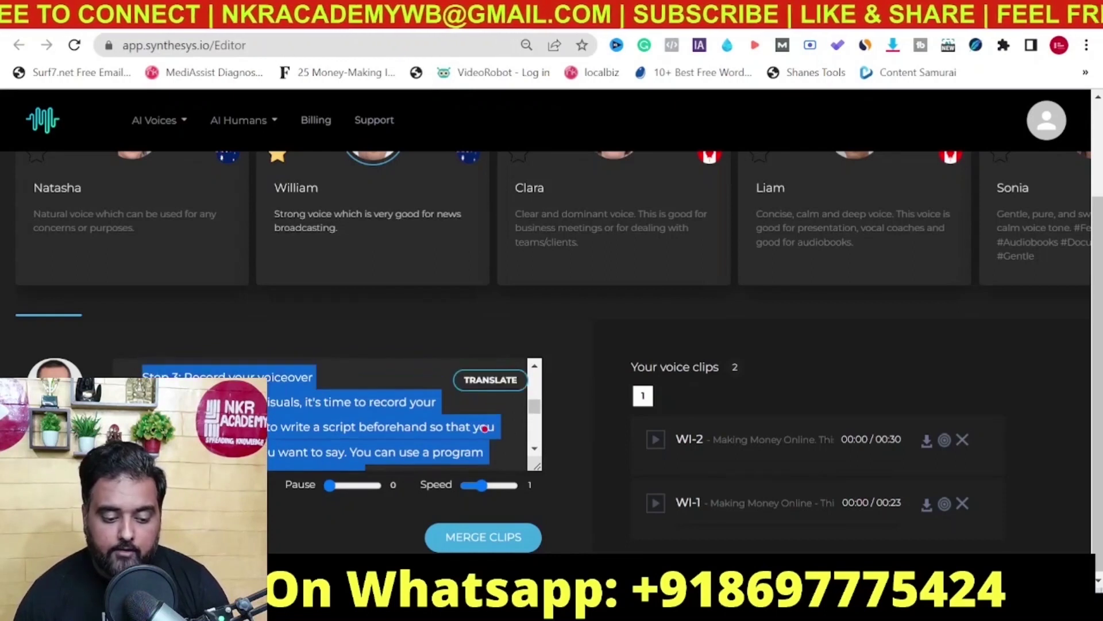
key(ctrl+x)
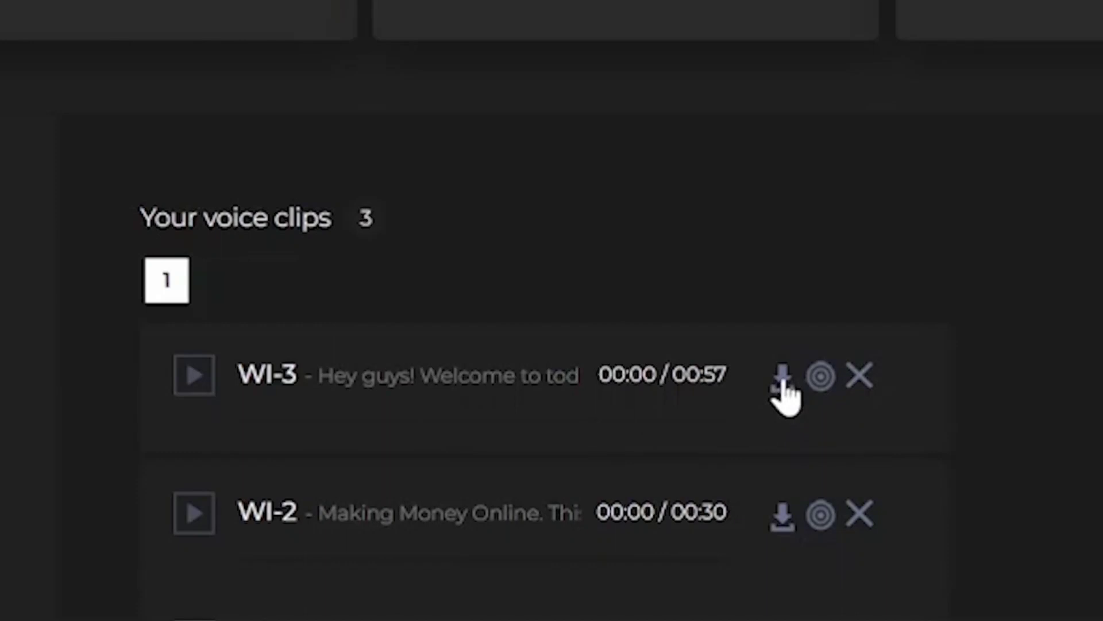
click(781, 379)
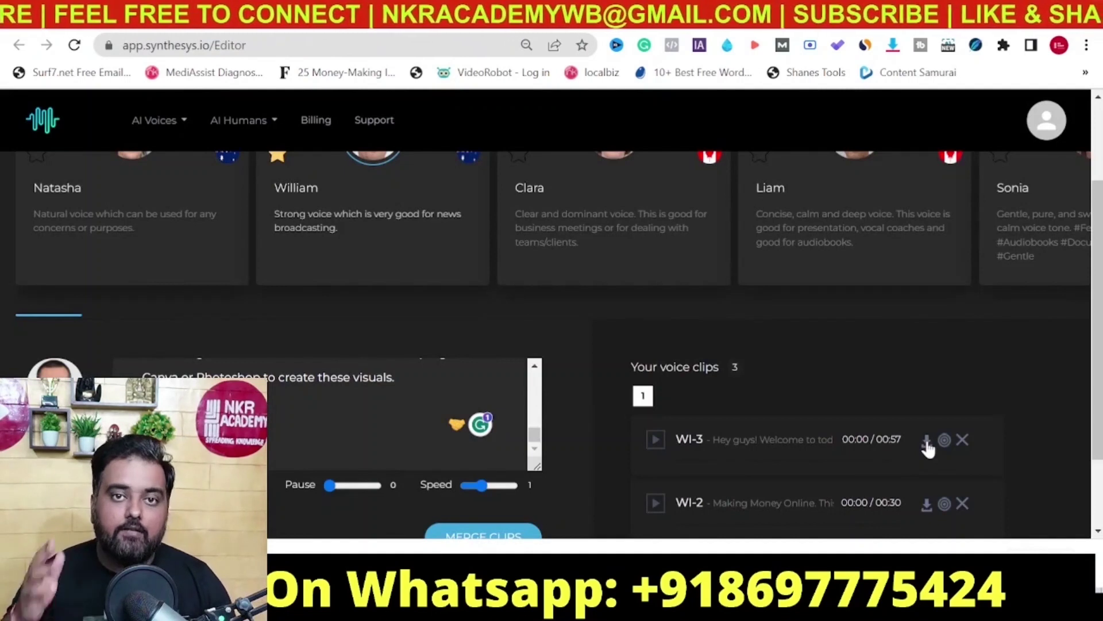
Step: Replace the voice-over text with the second half of the script from "Step 3", generate its clip and download it
drag(271, 436, 415, 438)
key(BackSpace)
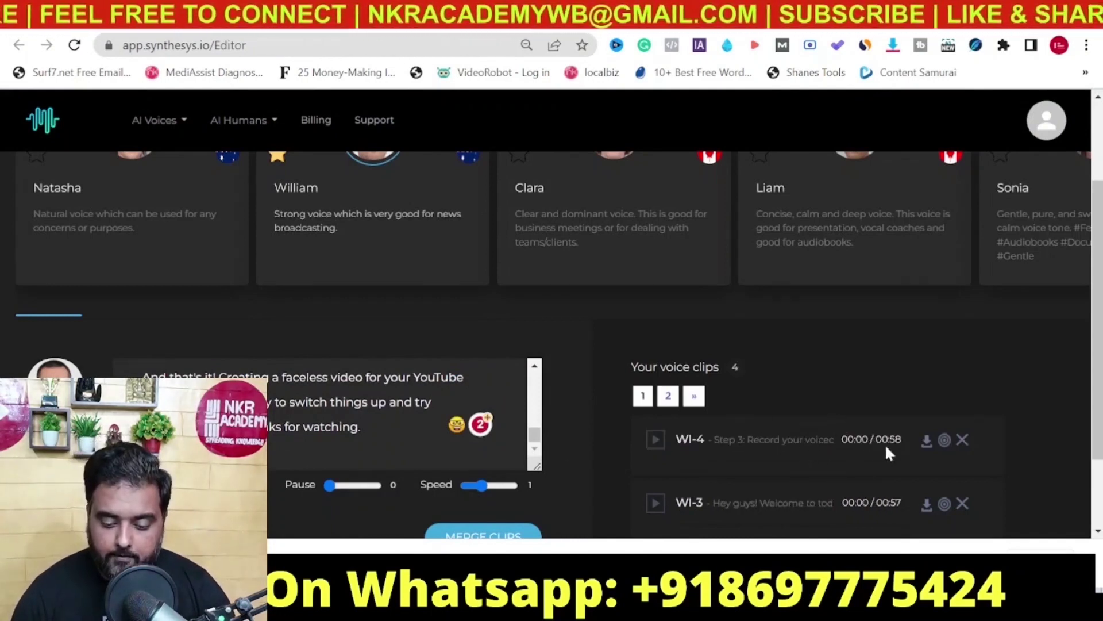
click(927, 441)
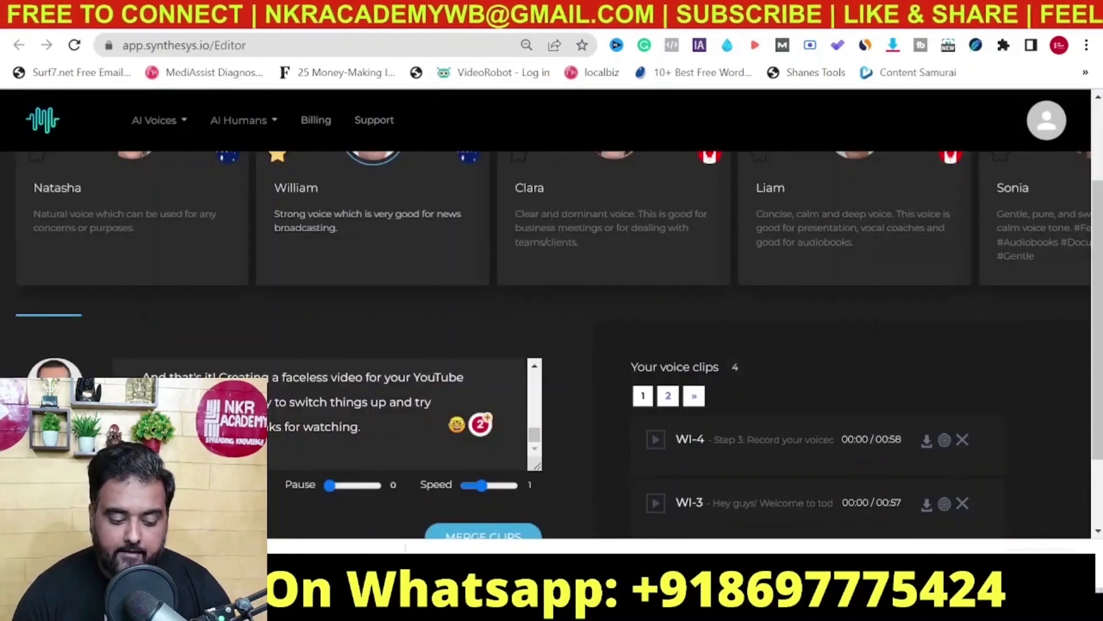
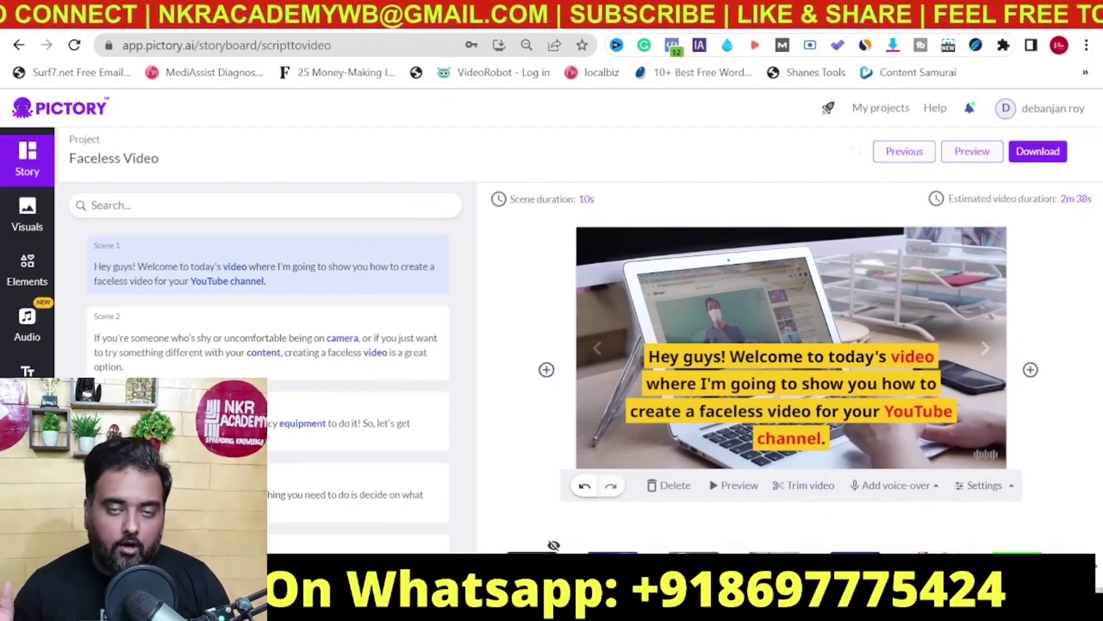
Step: In the Pictory project Faceless Video, replace the first scene's visual with the clip of a person seated behind a camera
click(357, 494)
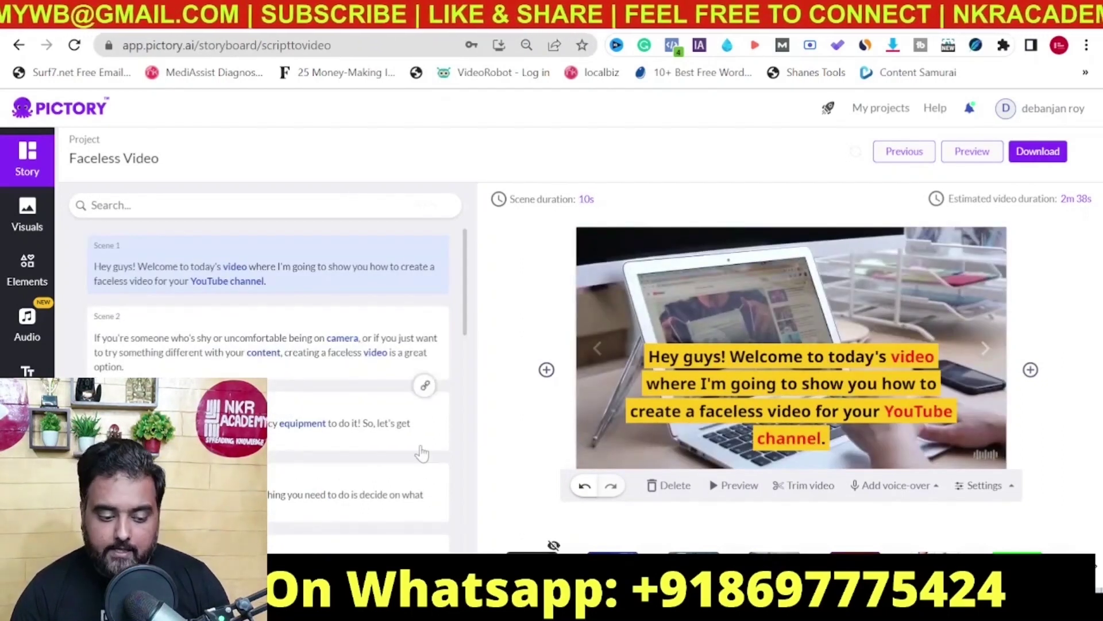
click(34, 217)
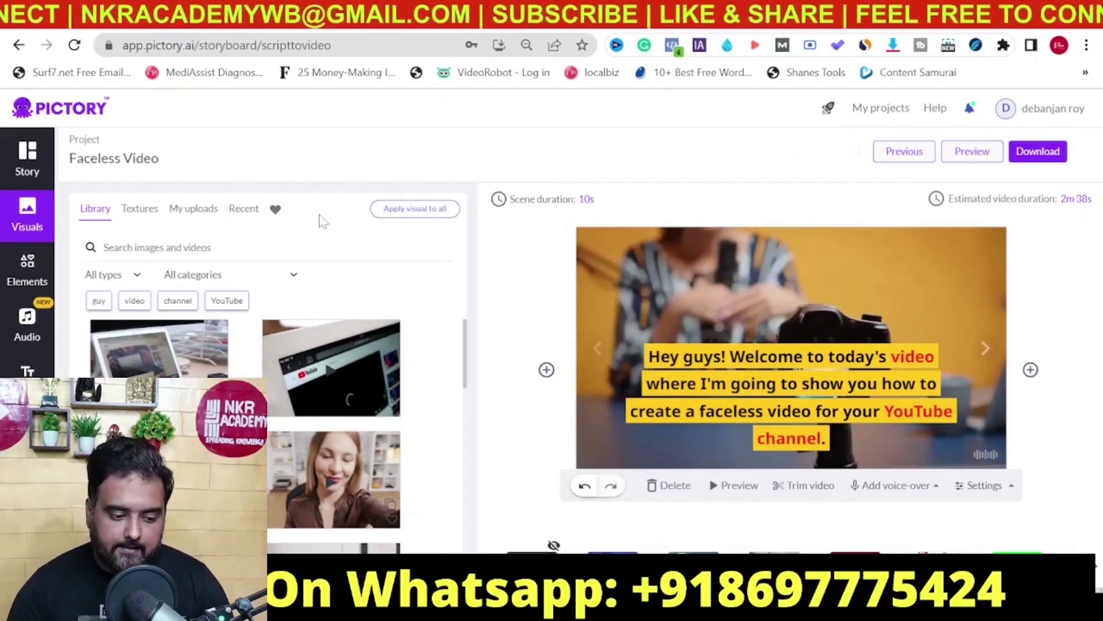
Step: Upload the audio files synthesys (1) and synthesys (2) from Downloads as the project's own voice-over tracks
click(28, 327)
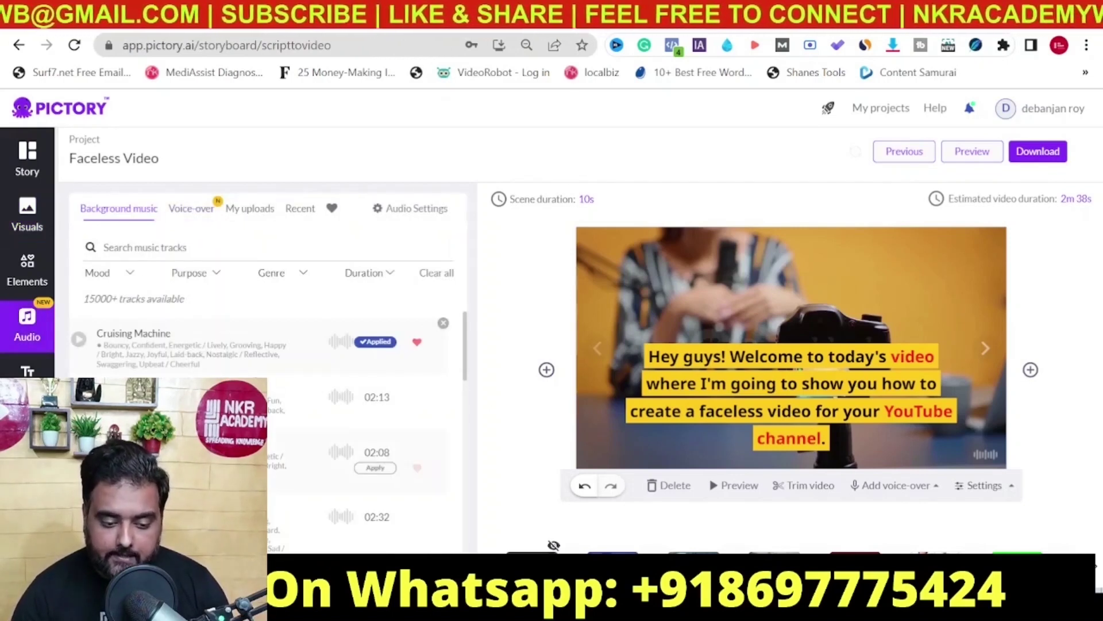
click(185, 213)
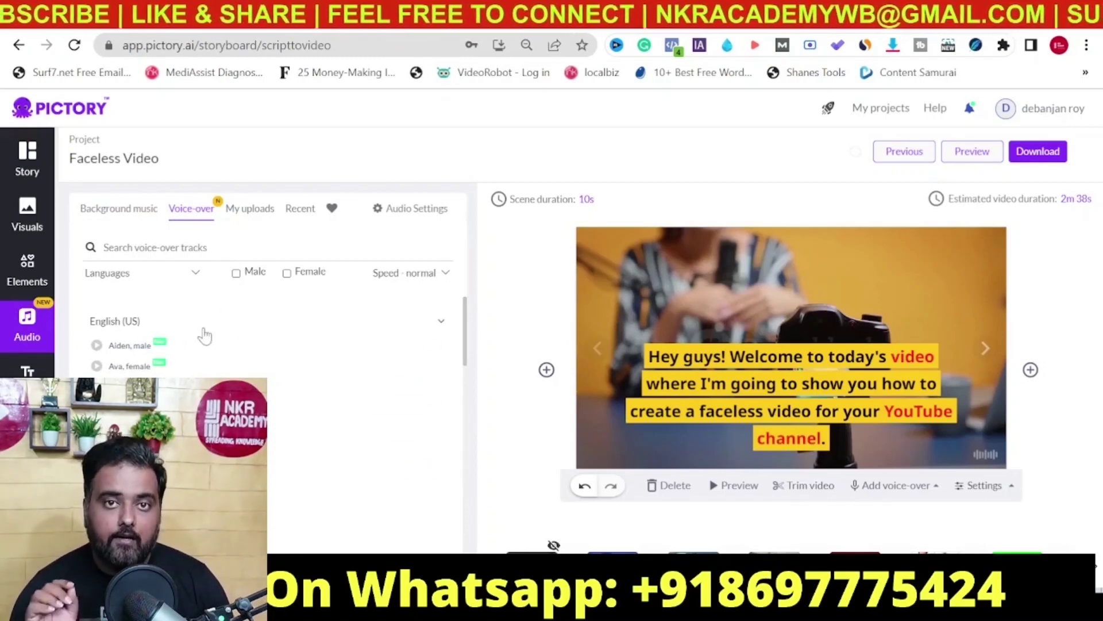
click(247, 212)
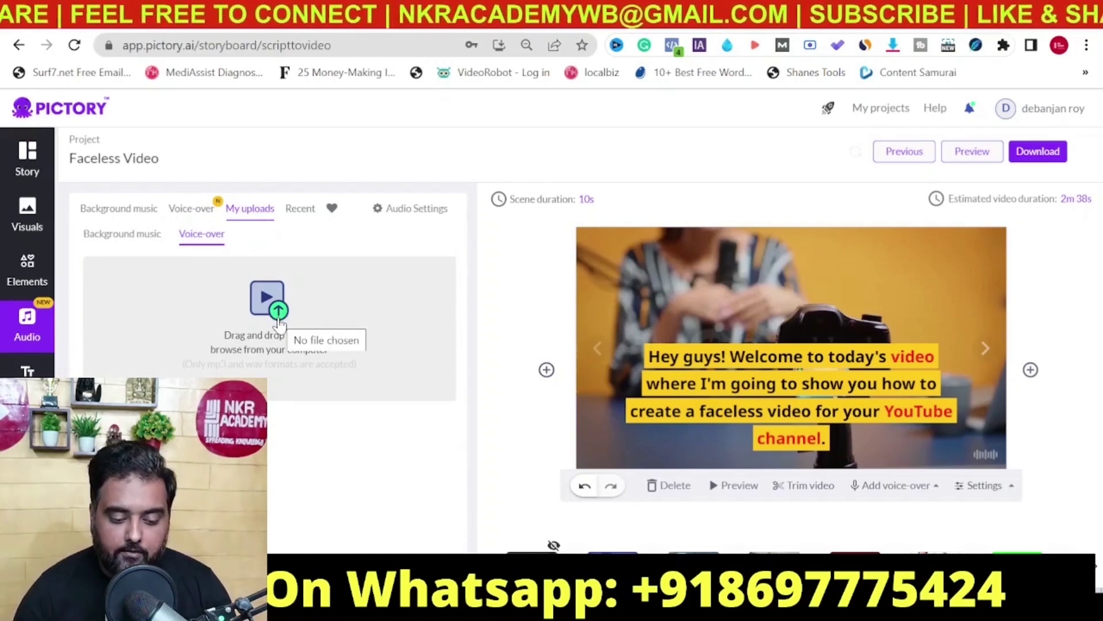
click(281, 324)
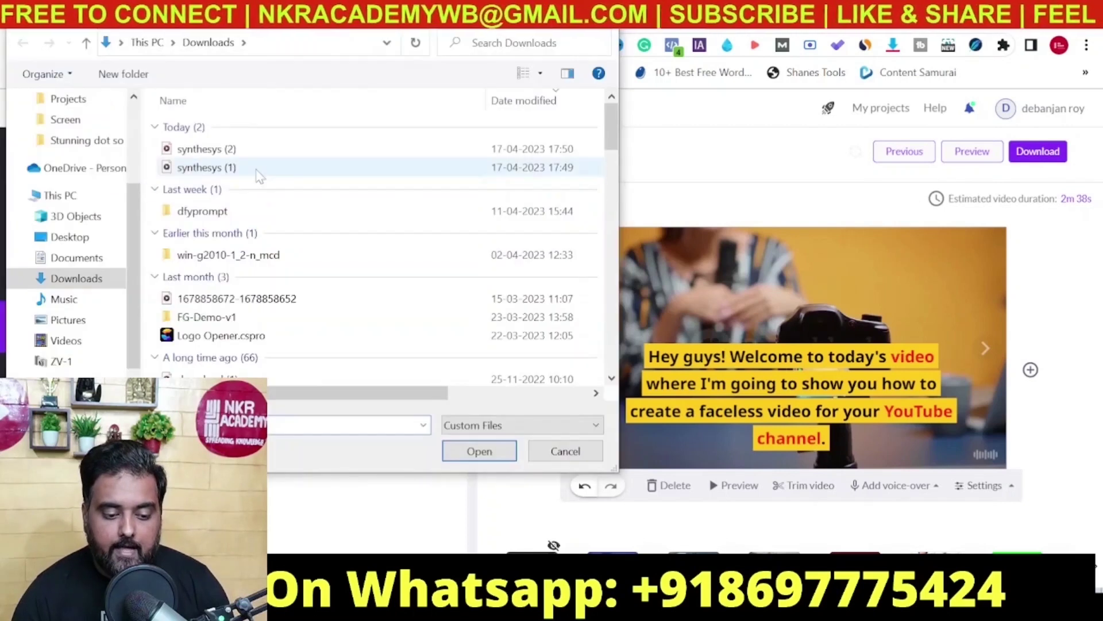
click(257, 169)
ctrl+click(251, 149)
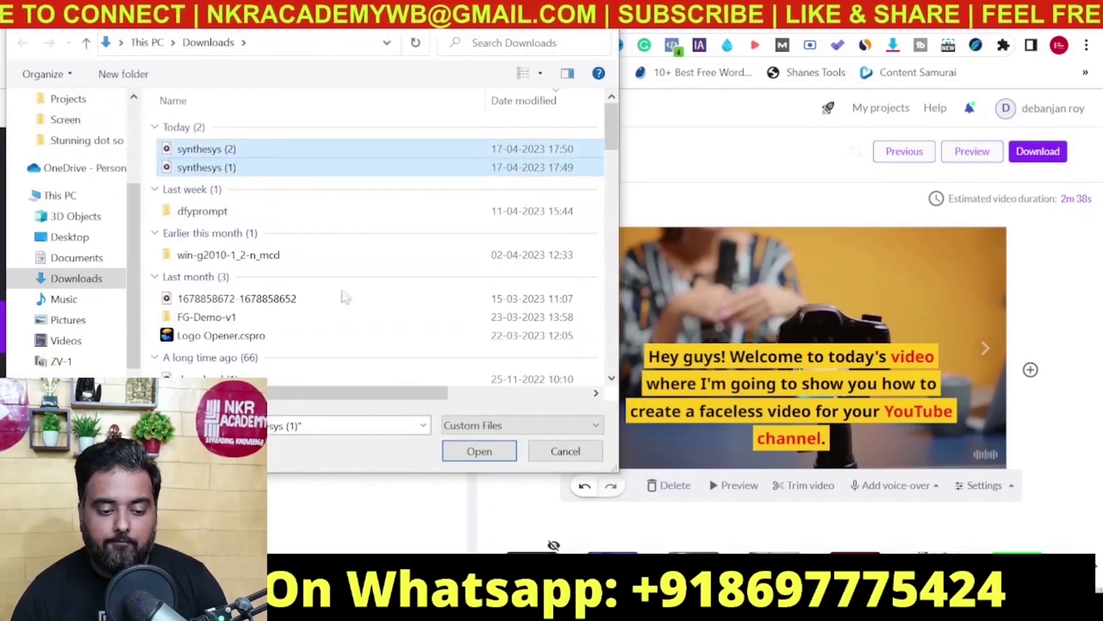
click(479, 452)
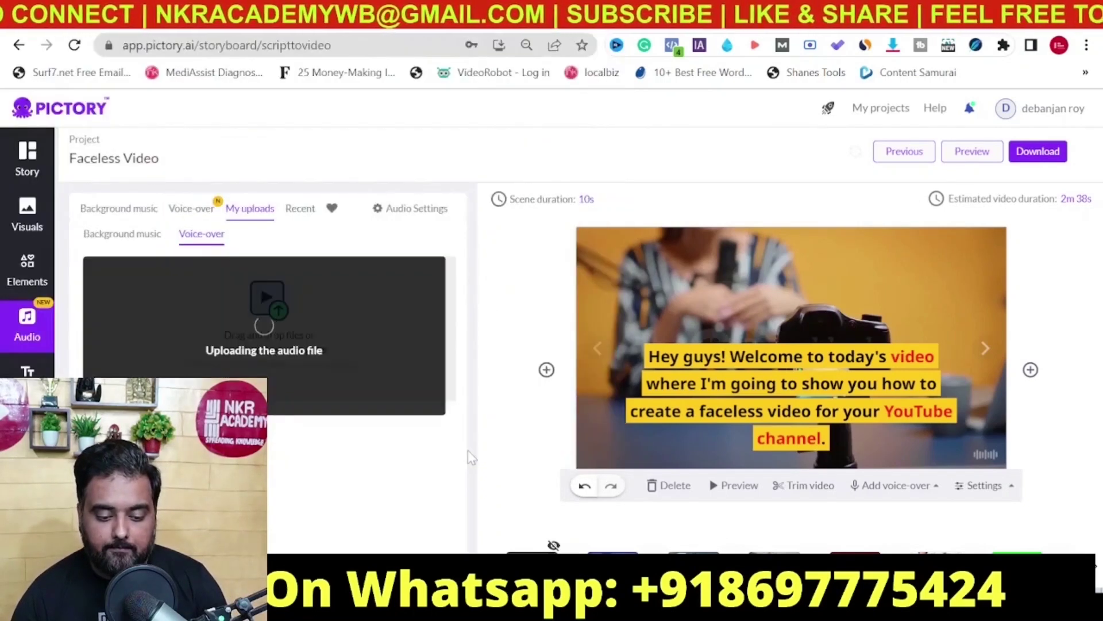
Step: Look through the stickers, GIFs and emojis available as elements for the scenes
click(20, 278)
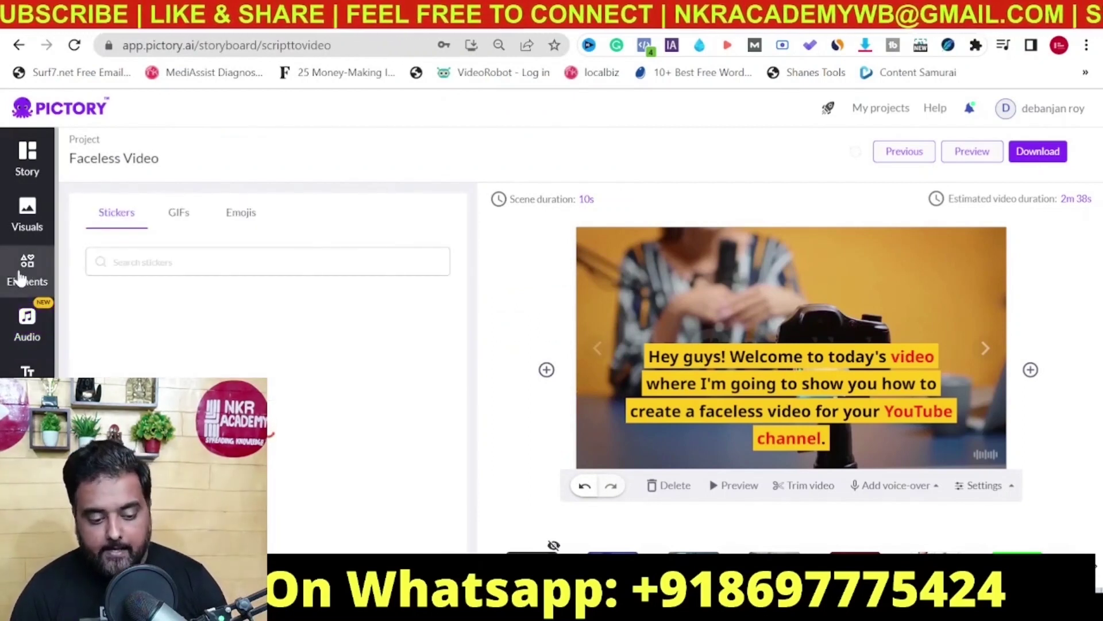
click(179, 215)
click(241, 214)
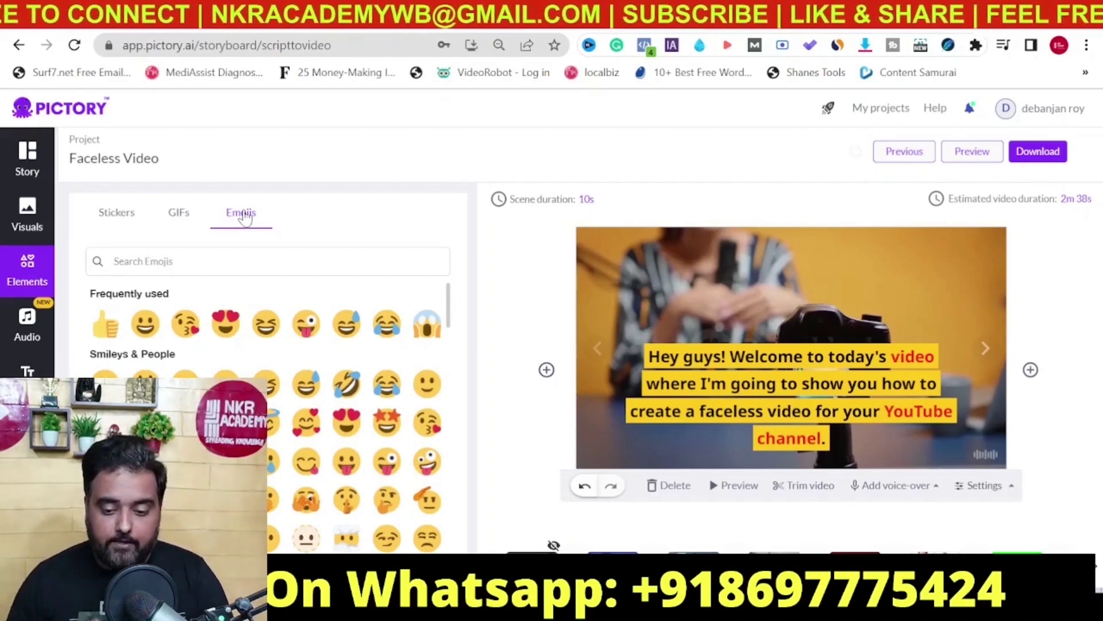
Step: Download the Faceless Video project as a video
click(1032, 156)
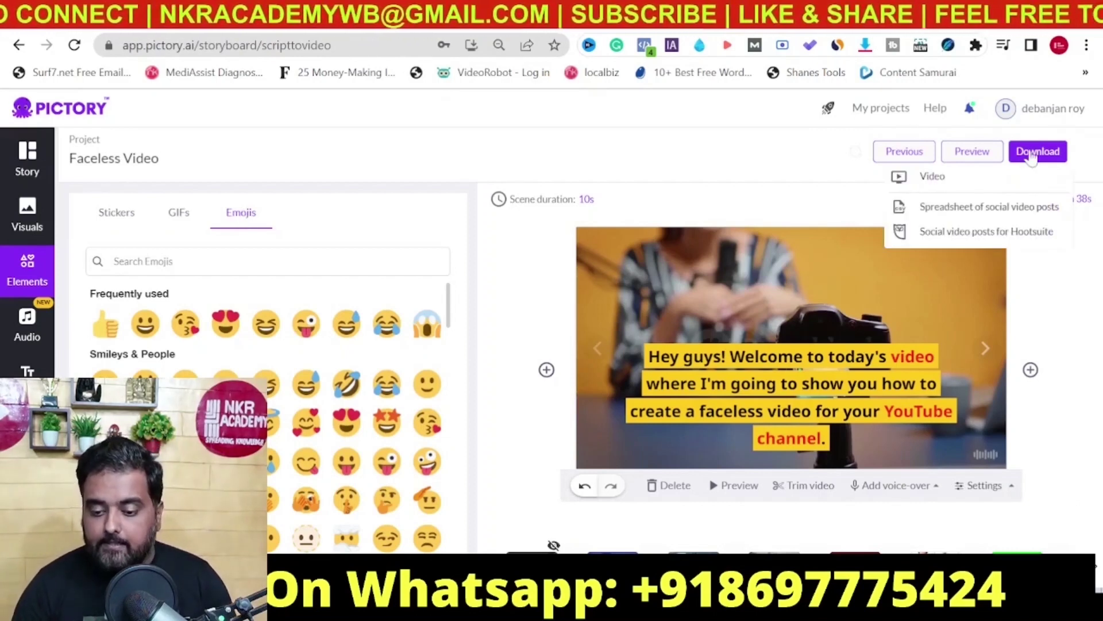
click(940, 178)
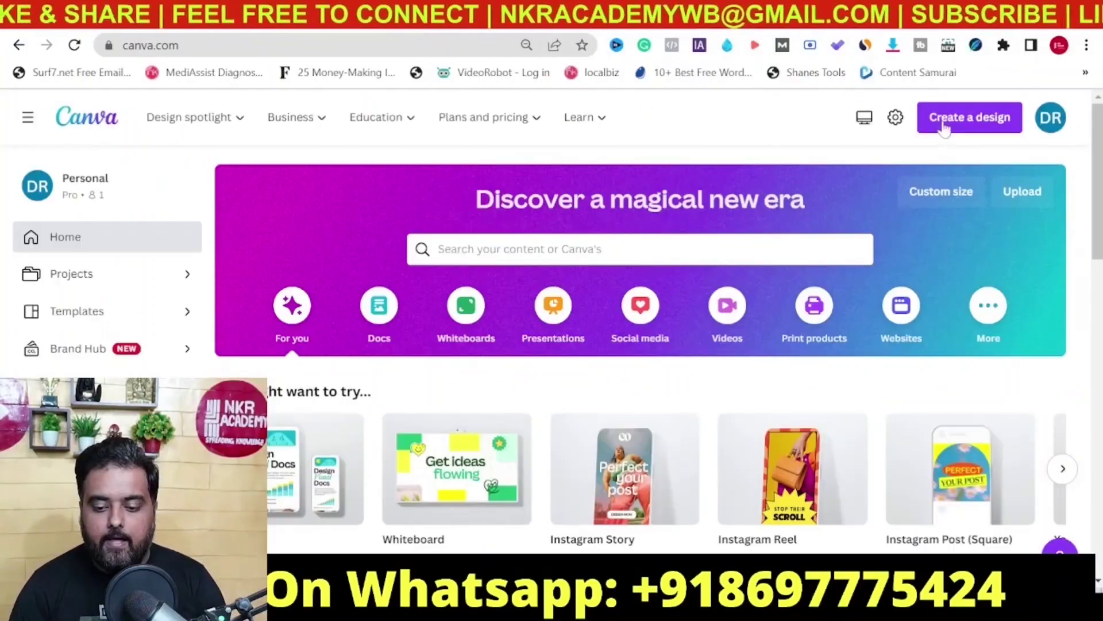
Step: In Canva, create a YouTube Thumbnail design and apply the "How to make online money $3000 / week" template
click(949, 119)
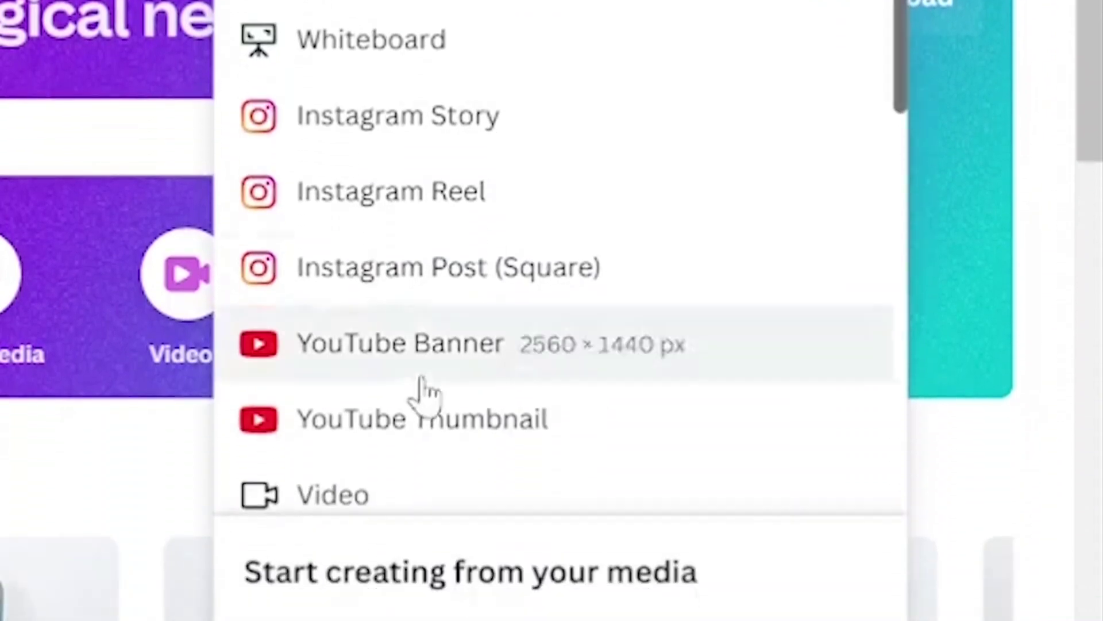
click(411, 425)
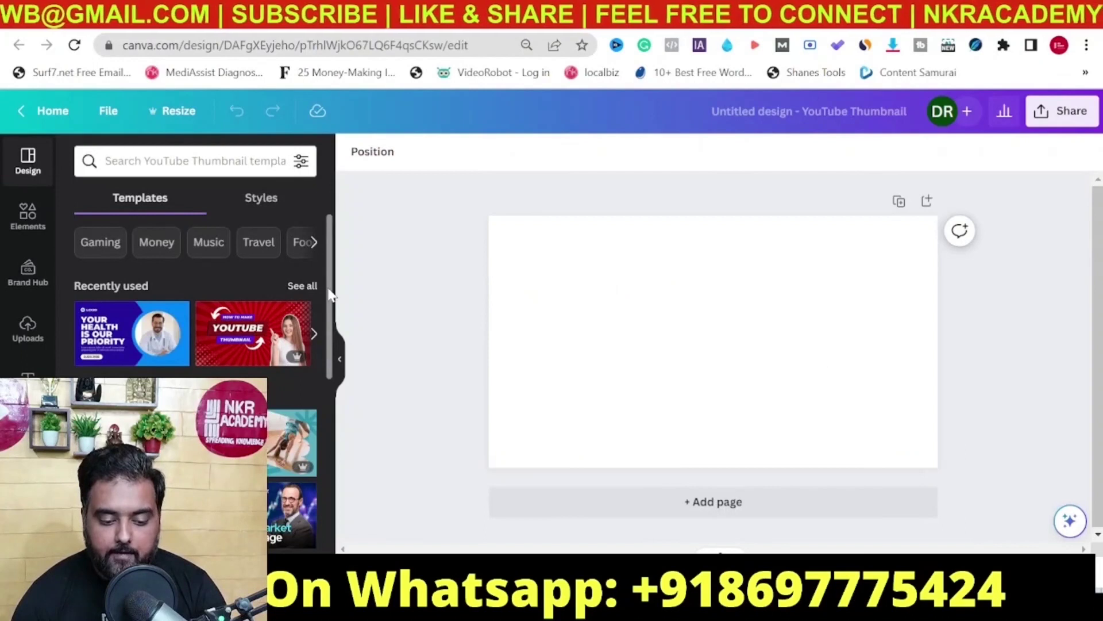
scroll(322, 299, down, 2)
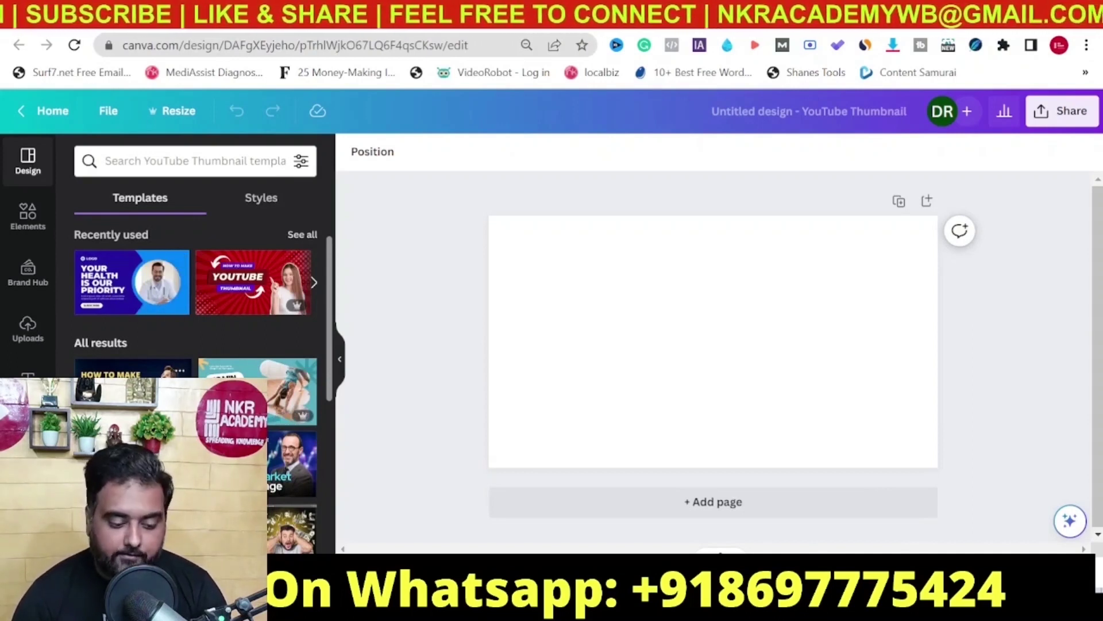
click(132, 397)
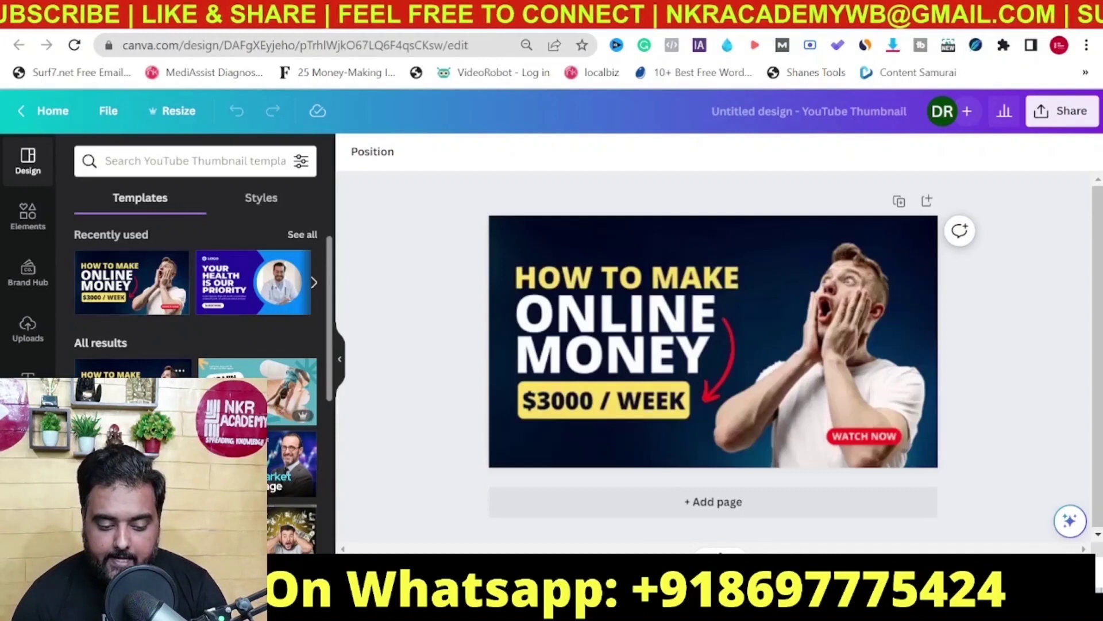
Step: Change the thumbnail's yellow heading to "HOW TO CREATE" and widen its text box to fit on one line
click(734, 306)
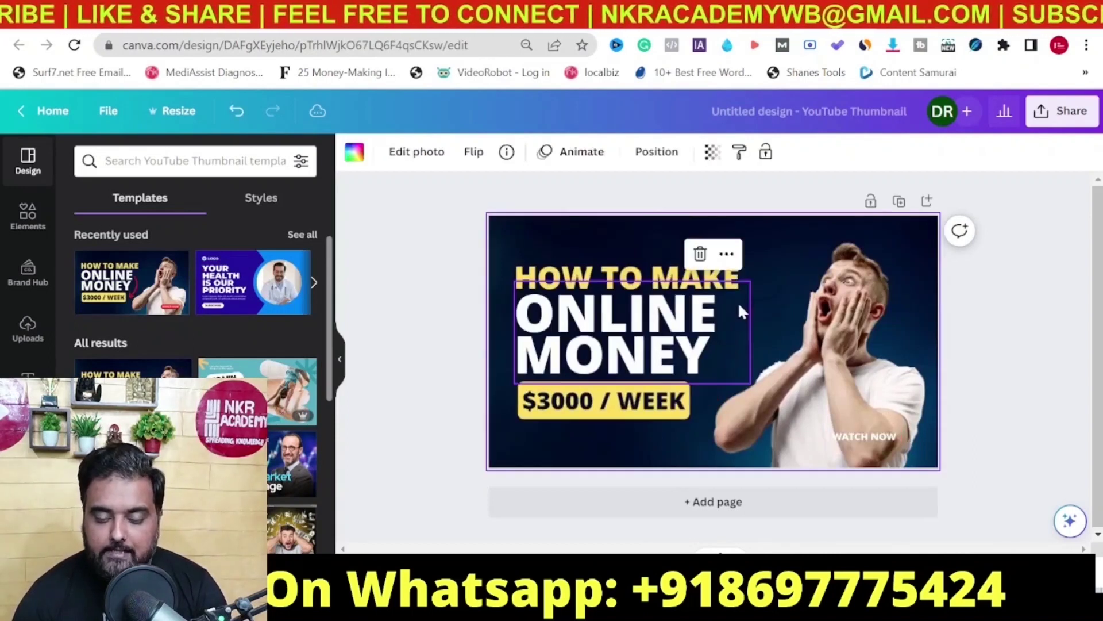
click(625, 289)
drag(621, 281, 515, 279)
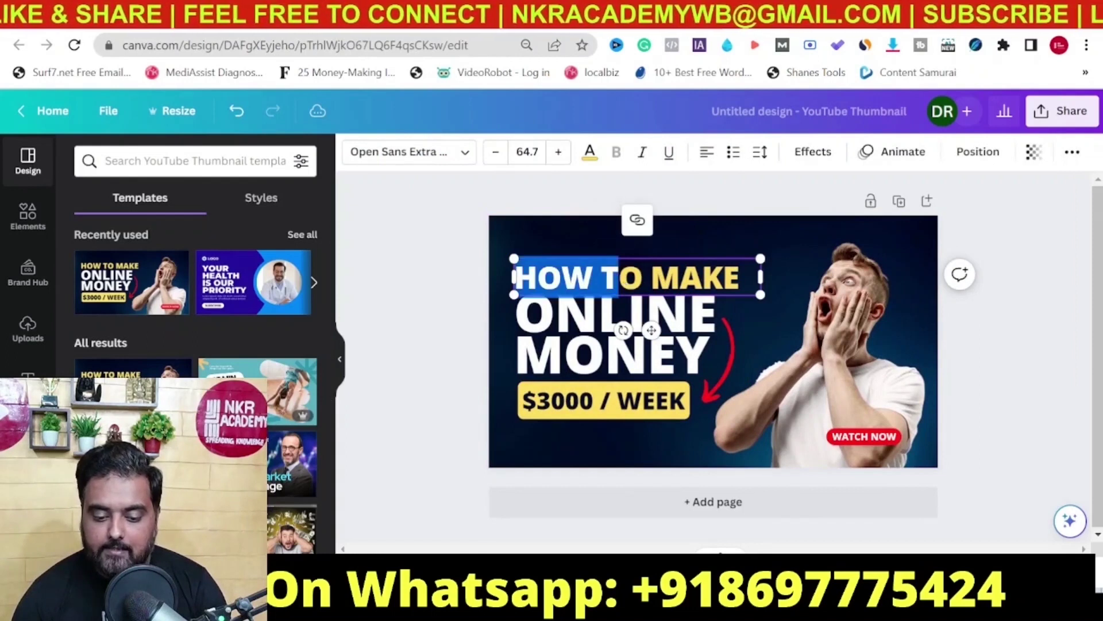
double_click(741, 280)
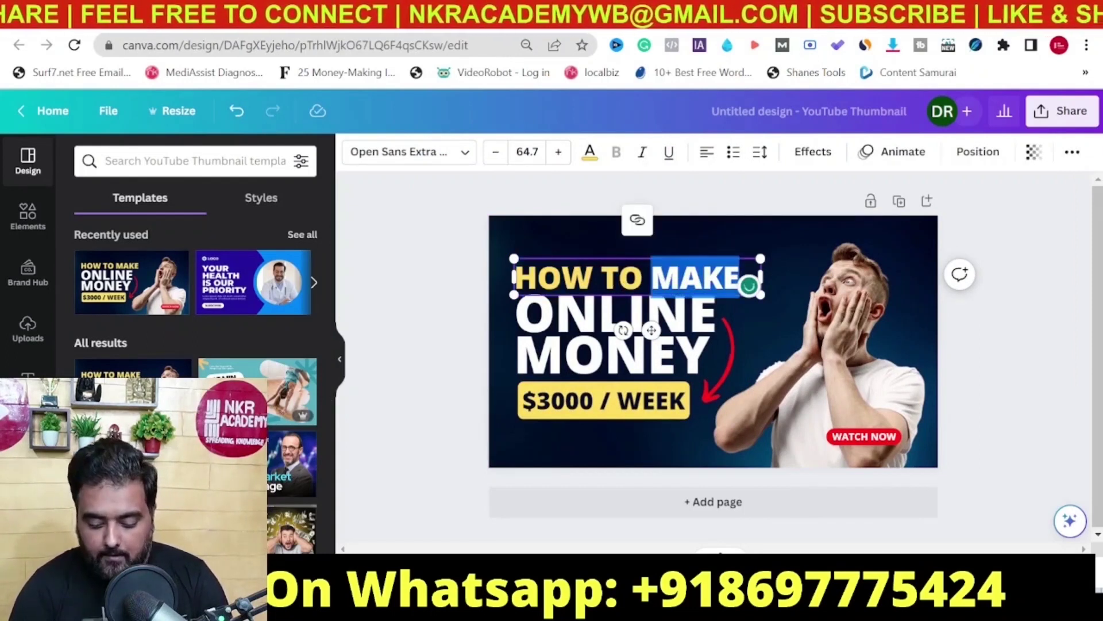
text(CREATE)
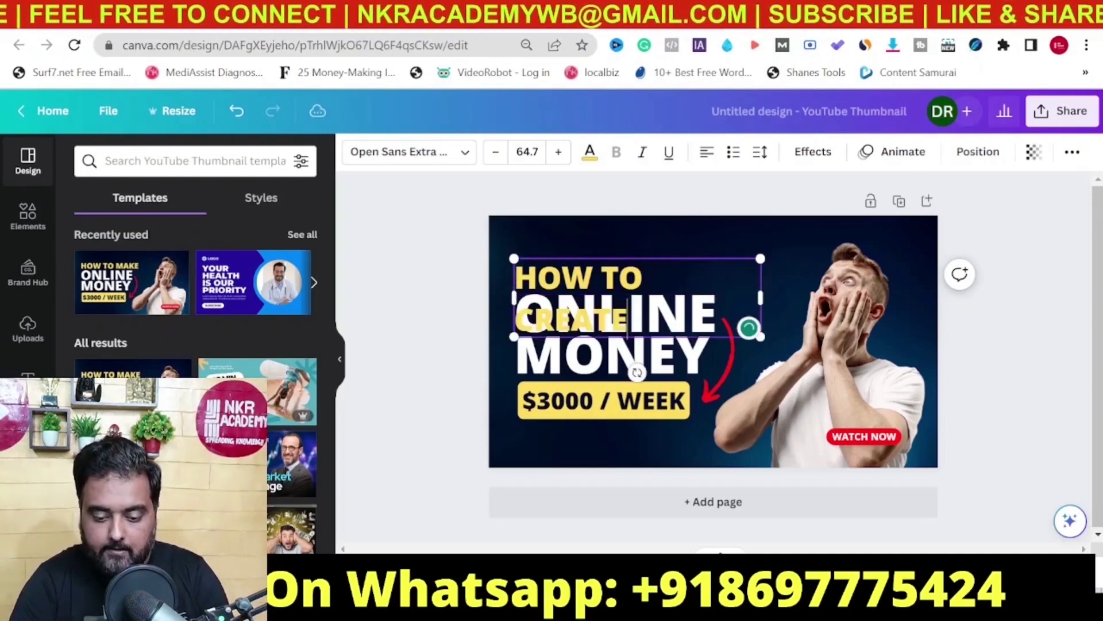
drag(764, 295, 783, 293)
Step: Replace the large white text with "FACELESS VIDEOS" on two lines and widen its text box to fit
triple_click(650, 310)
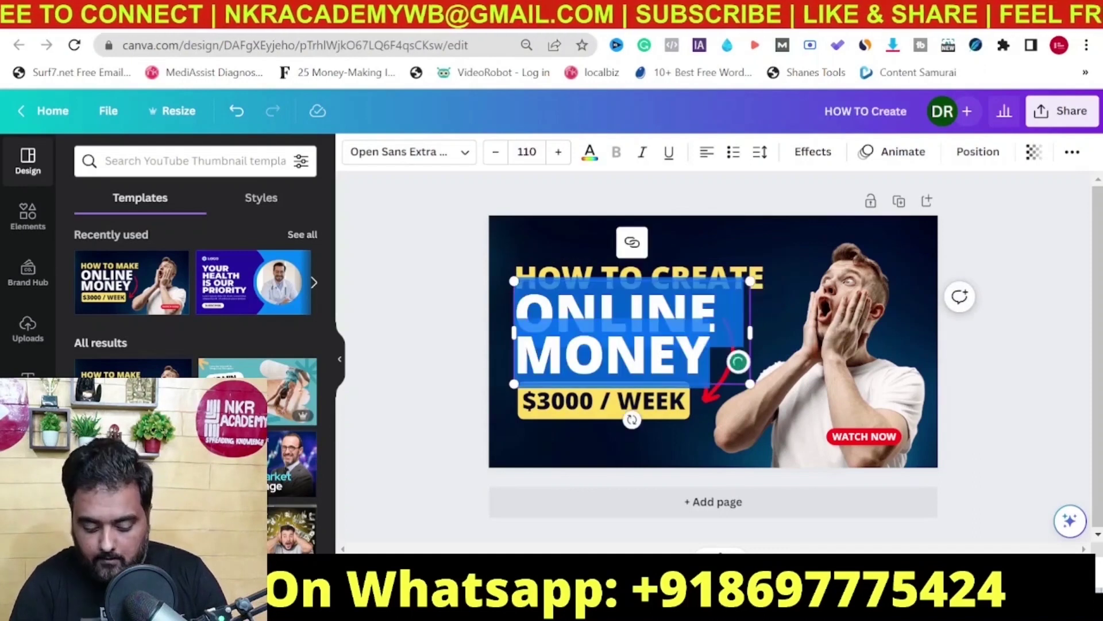
text(FACELESS)
drag(750, 332, 775, 332)
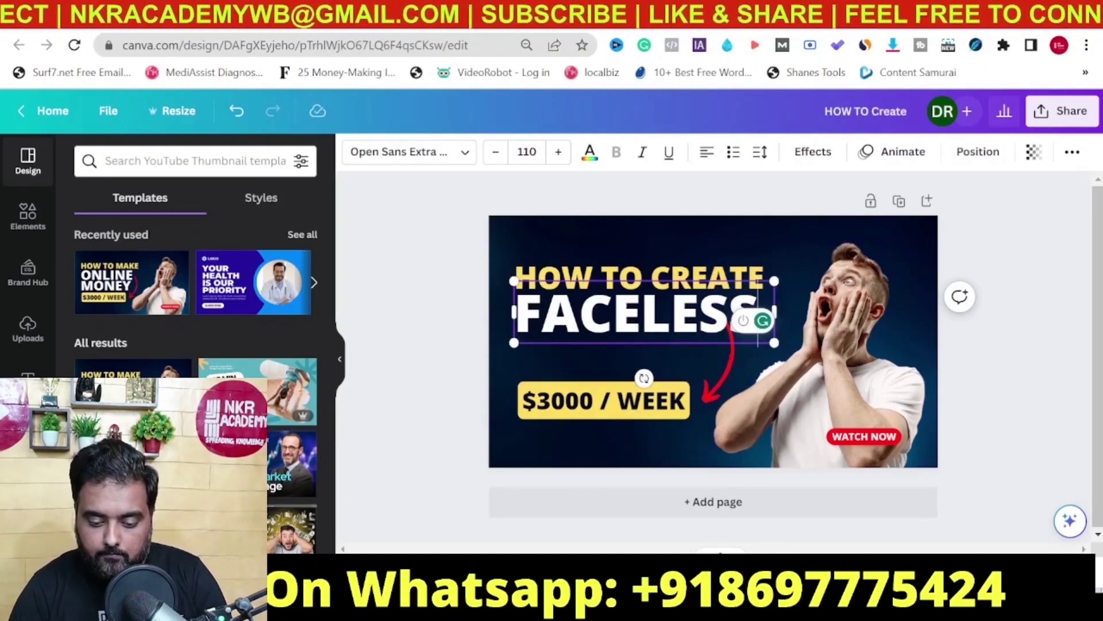
text(VIDEOS)
Step: Move the red arrow beside the white text and rotate it to point at the "$3000 / WEEK" label
click(716, 374)
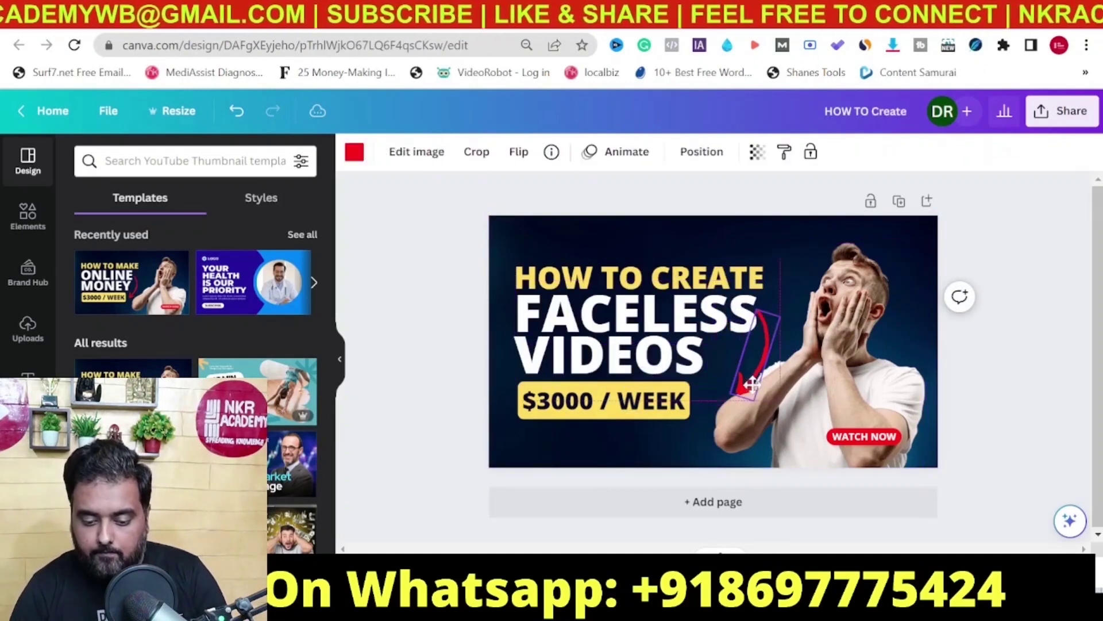
drag(710, 397, 652, 259)
drag(710, 328, 763, 356)
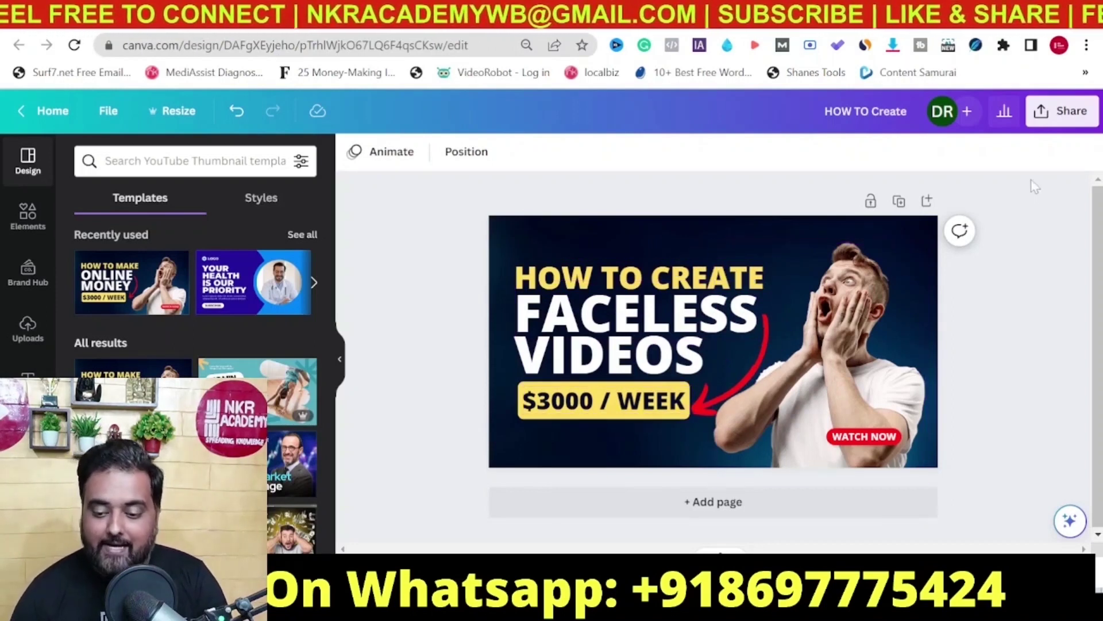
Step: Download the finished thumbnail as a PNG at 1,280 × 720 px
click(1048, 118)
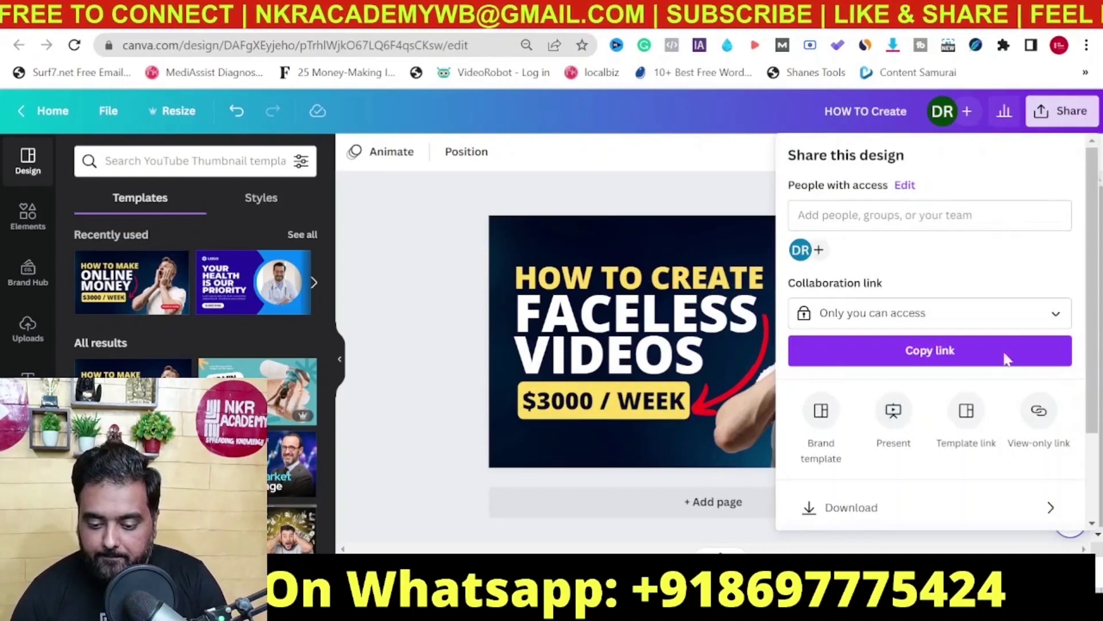
click(854, 509)
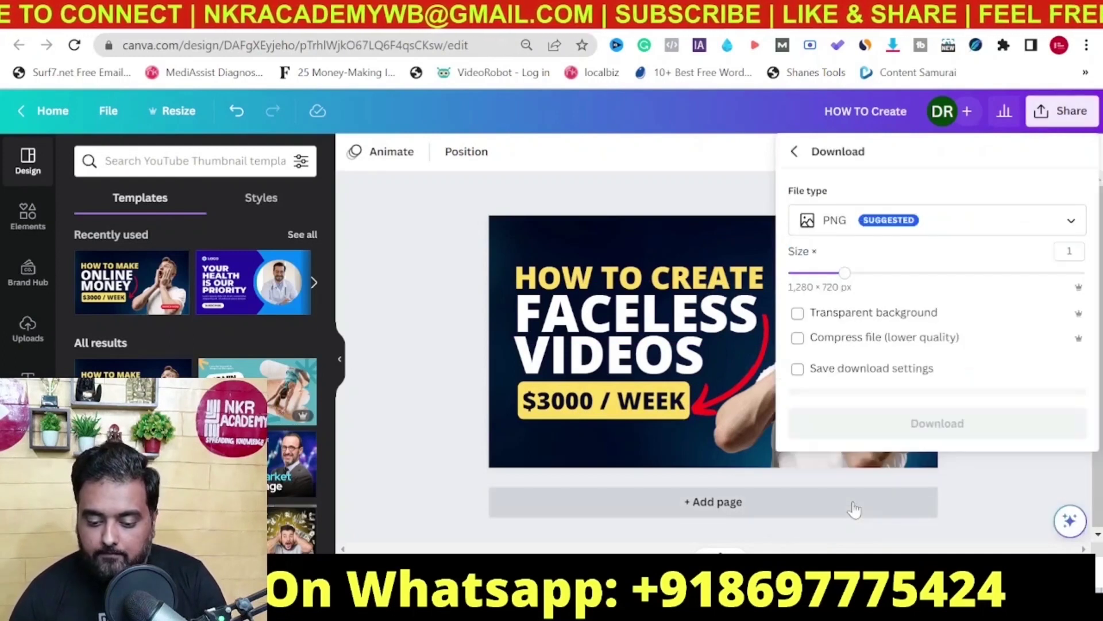
click(901, 426)
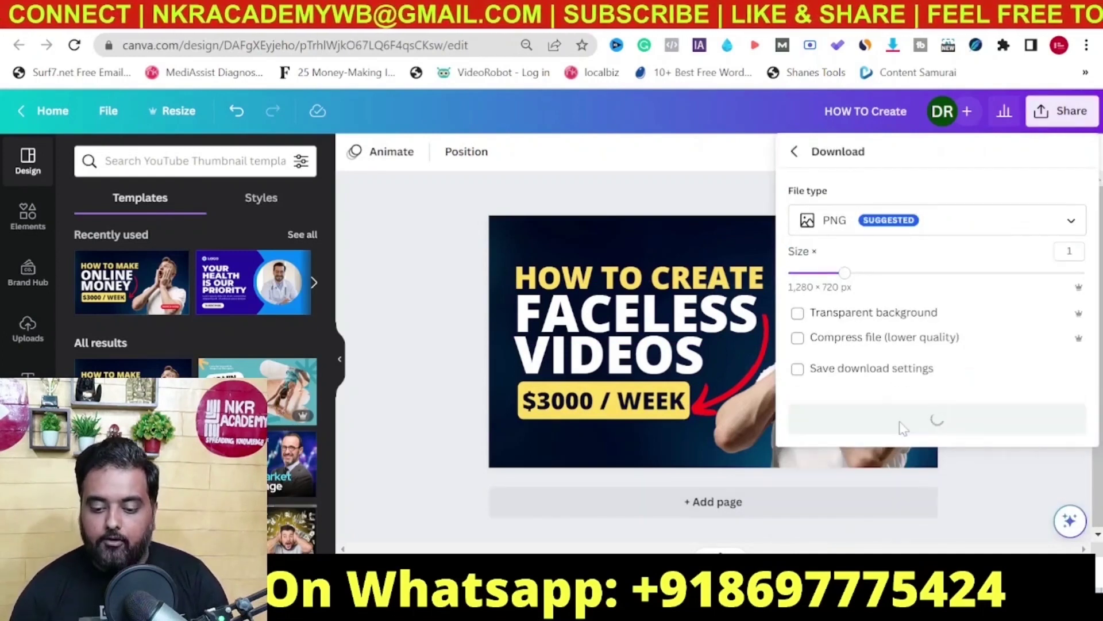